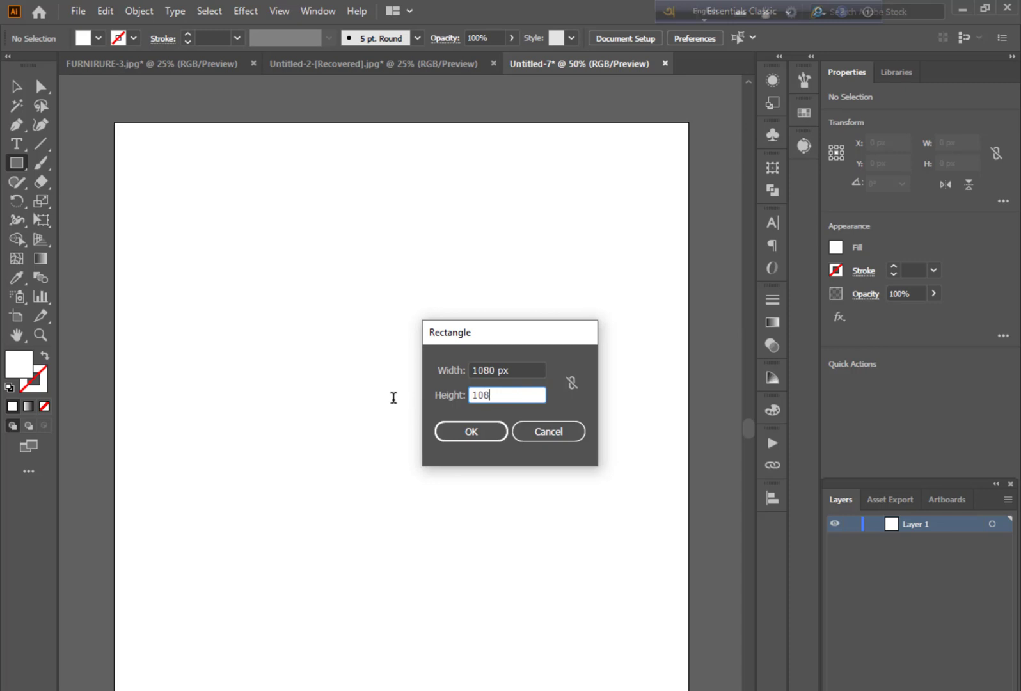
# Create a 1080 × 1080 px white rectangle and centre it on the artboard both horizontally and vertically
pyautogui.press('Return')
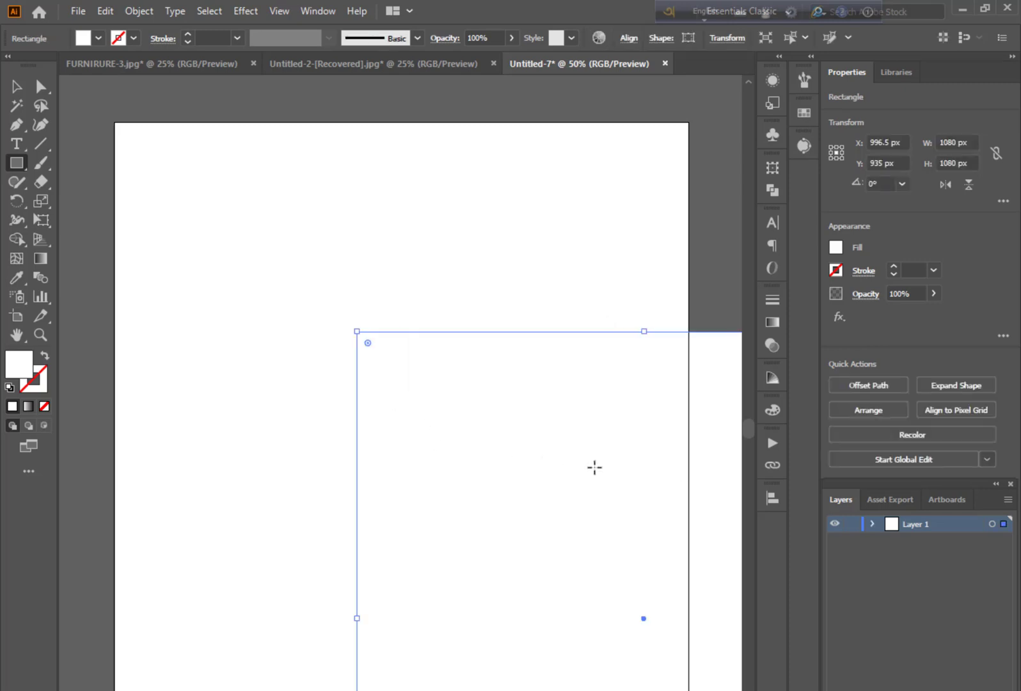
pyautogui.click(772, 497)
pyautogui.click(717, 536)
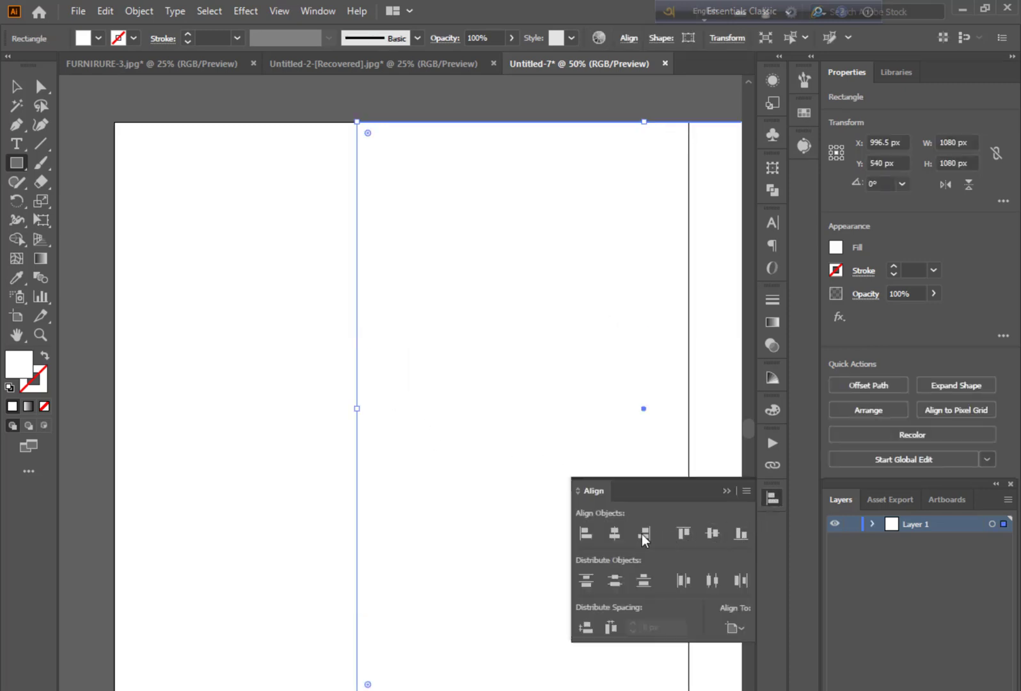
pyautogui.click(610, 535)
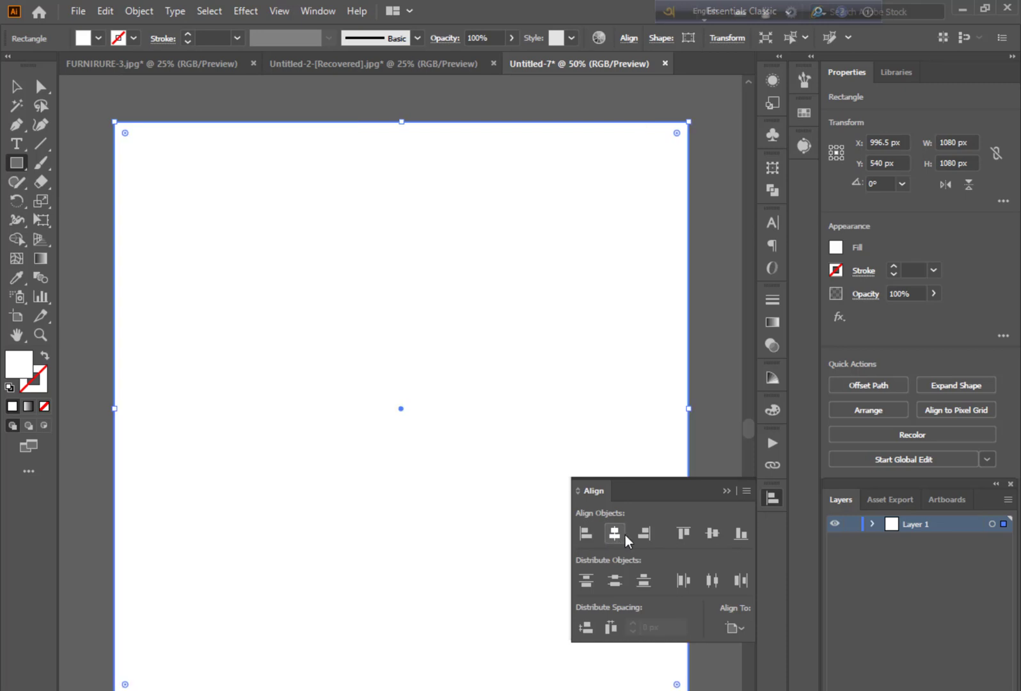
pyautogui.click(725, 491)
pyautogui.click(16, 86)
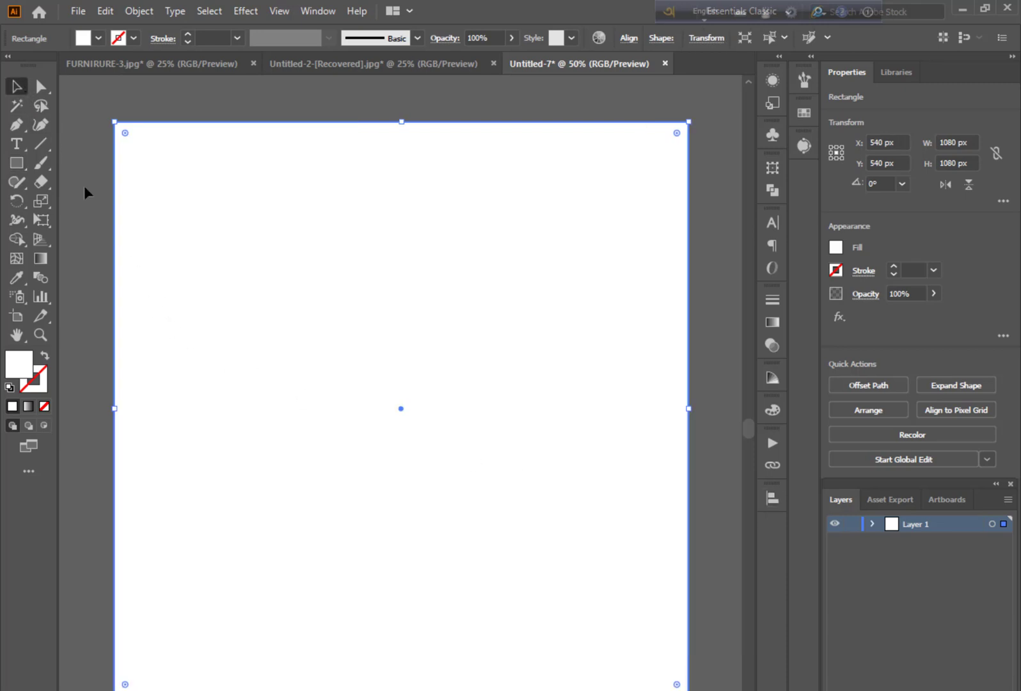
pyautogui.click(82, 211)
# Draw a full-width rectangle about 1080 × 418 px along the lower edge of the artboard
pyautogui.scroll(-2, 264, 524)
pyautogui.scroll(1, 267, 526)
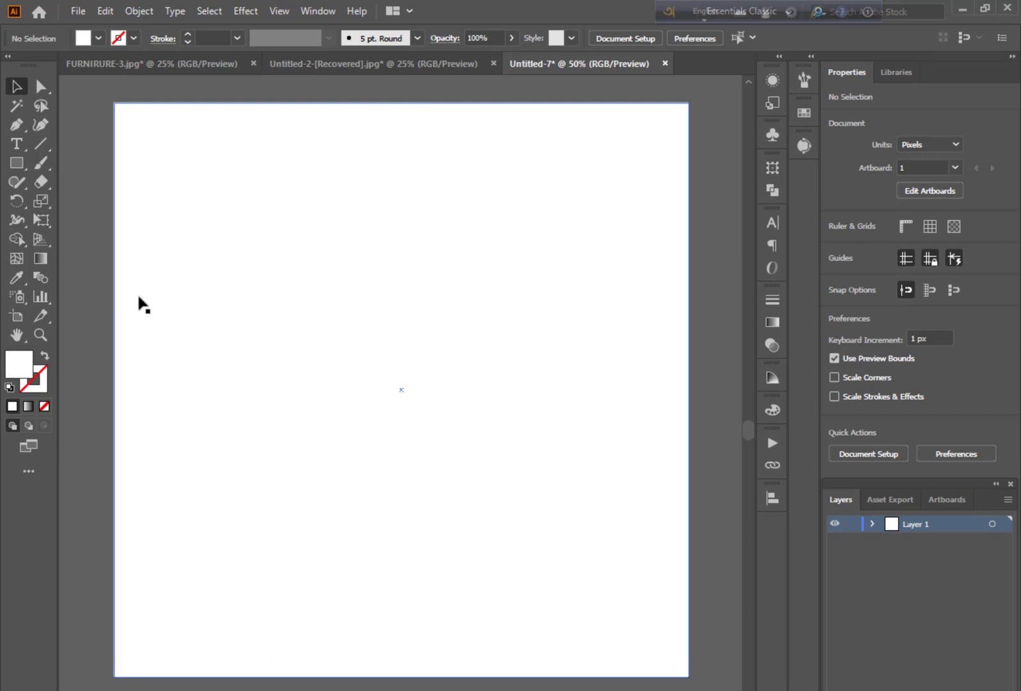
pyautogui.click(14, 168)
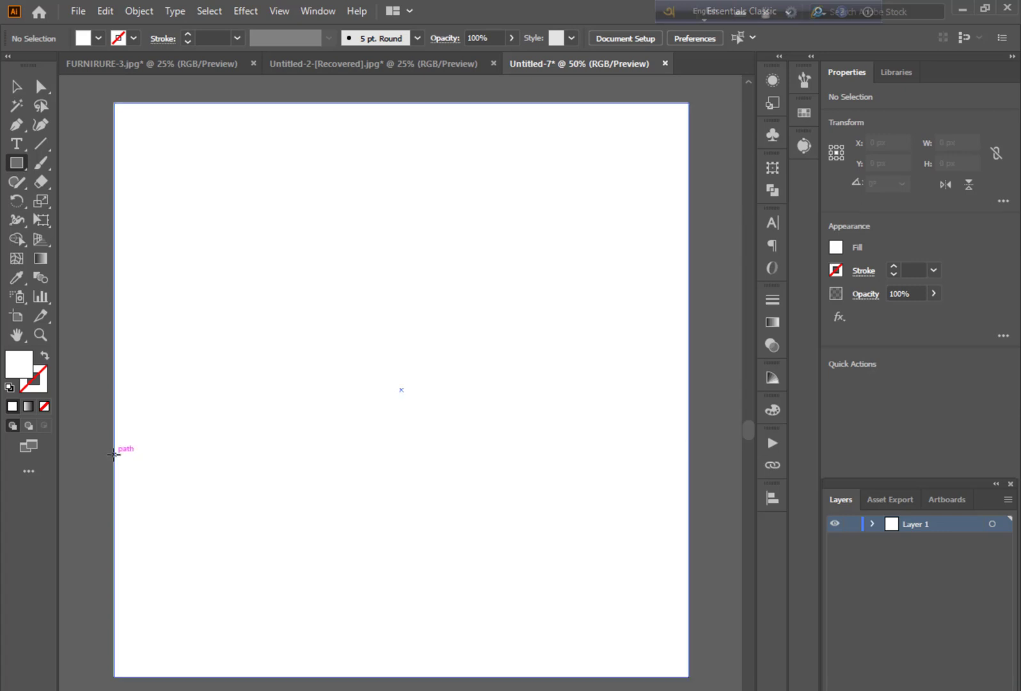
pyautogui.moveTo(114, 455); pyautogui.dragTo(686, 675)
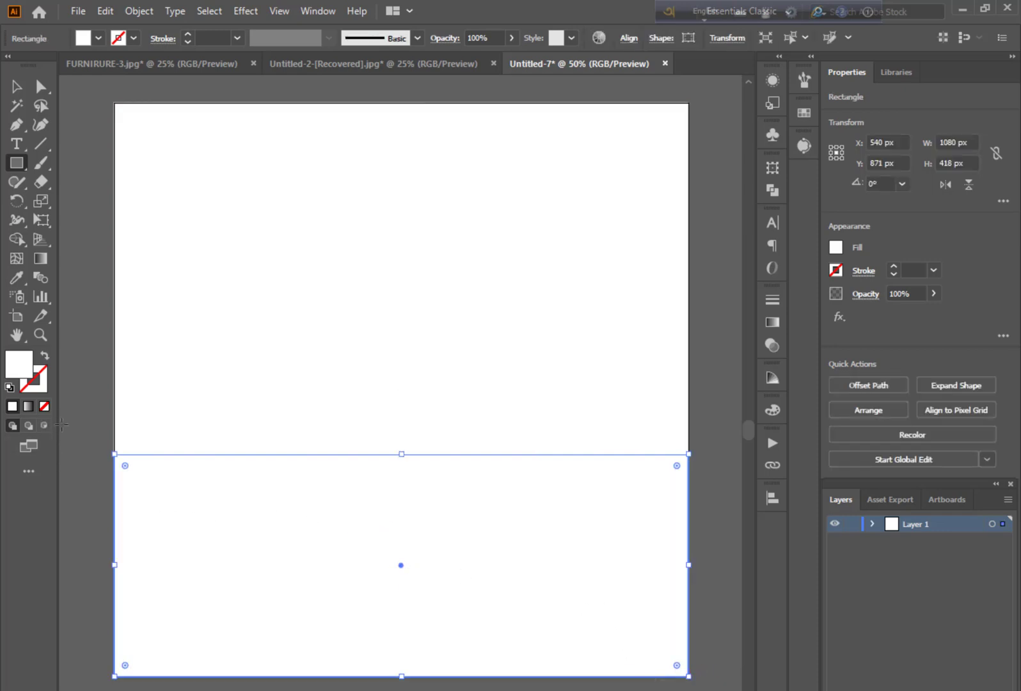
# Fill the lower rectangle with yellow-orange FFC200 and deselect it
pyautogui.doubleClick(19, 364)
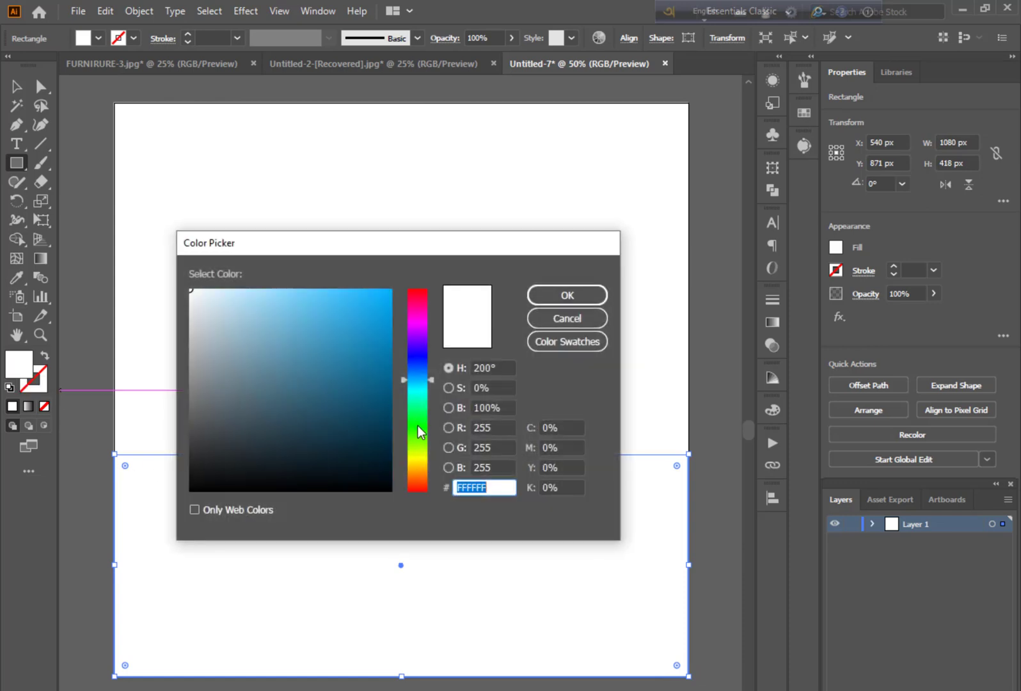
pyautogui.moveTo(420, 432); pyautogui.dragTo(423, 466)
pyautogui.moveTo(360, 326); pyautogui.dragTo(416, 271)
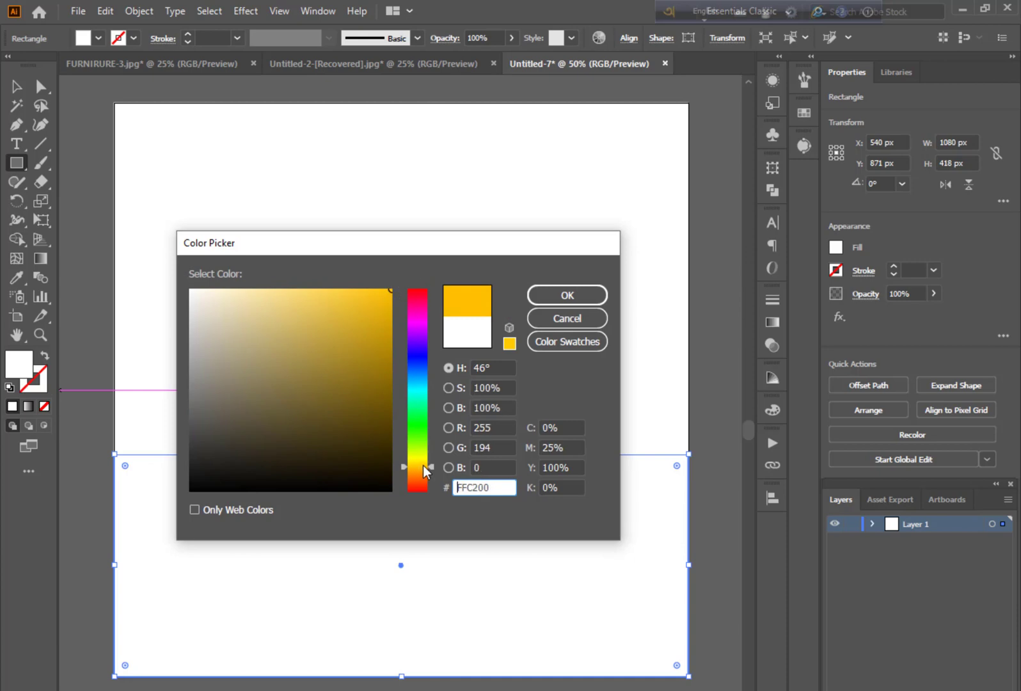
pyautogui.click(555, 296)
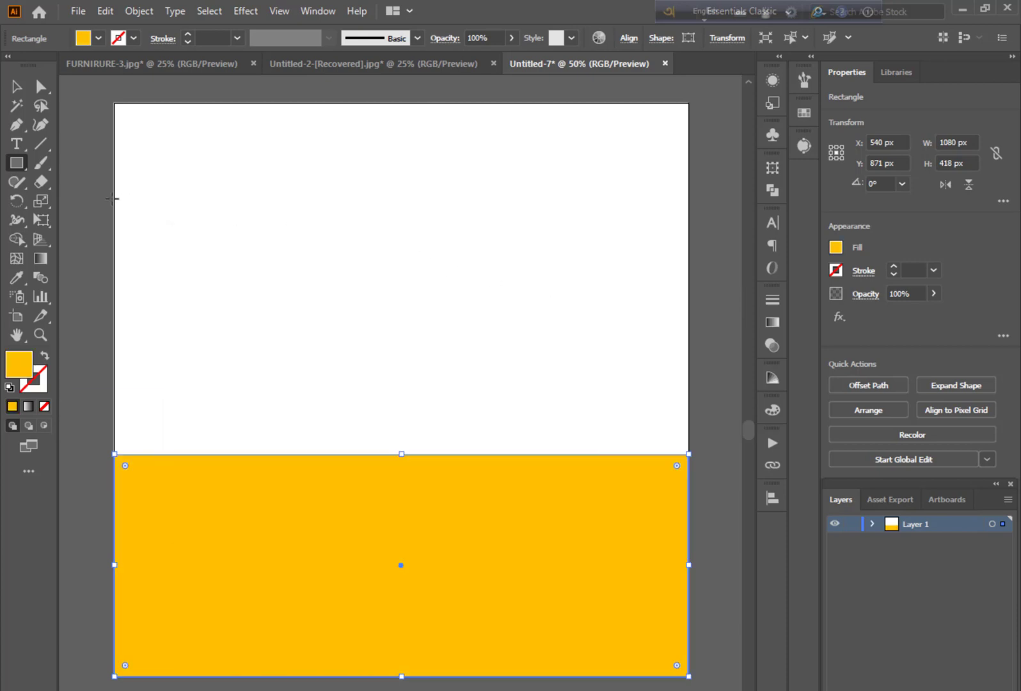
pyautogui.click(17, 87)
pyautogui.click(71, 135)
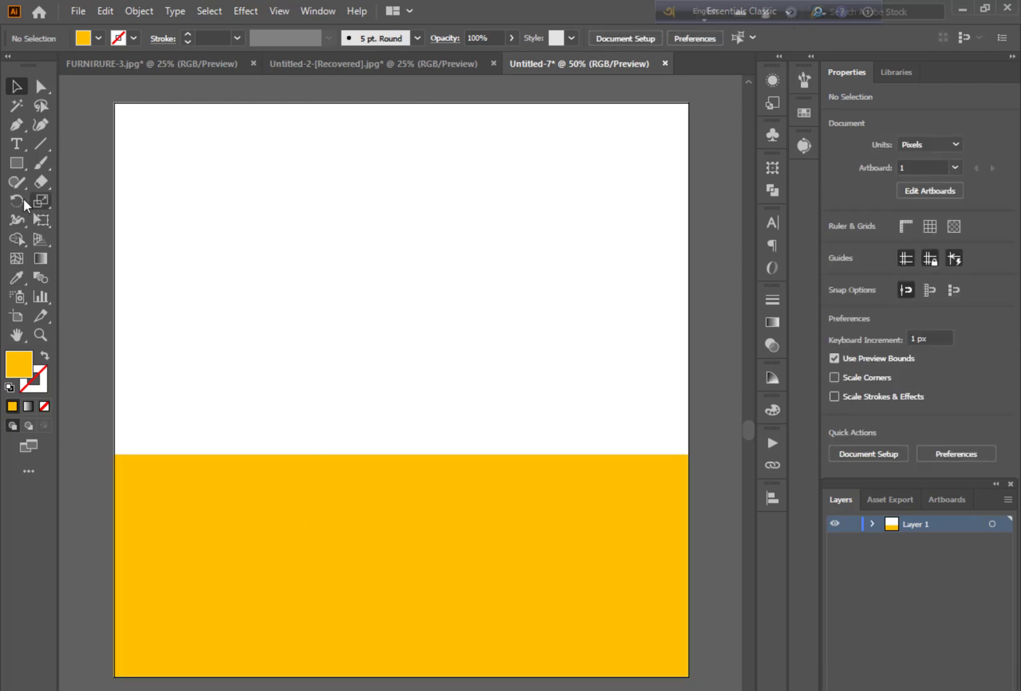
# Draw a circle about 667.5 px in diameter over both areas and fill it light beige-grey (RGB 211, 207, 194)
pyautogui.moveTo(18, 170); pyautogui.dragTo(71, 201)
pyautogui.moveTo(268, 246); pyautogui.dragTo(461, 601)
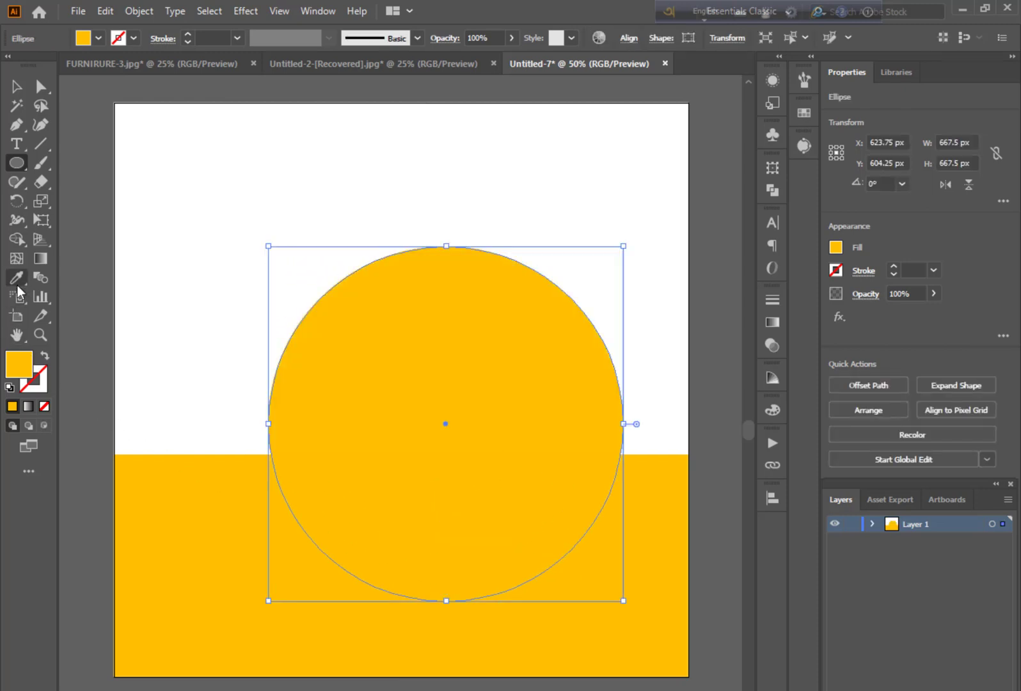
pyautogui.doubleClick(31, 363)
pyautogui.click(207, 325)
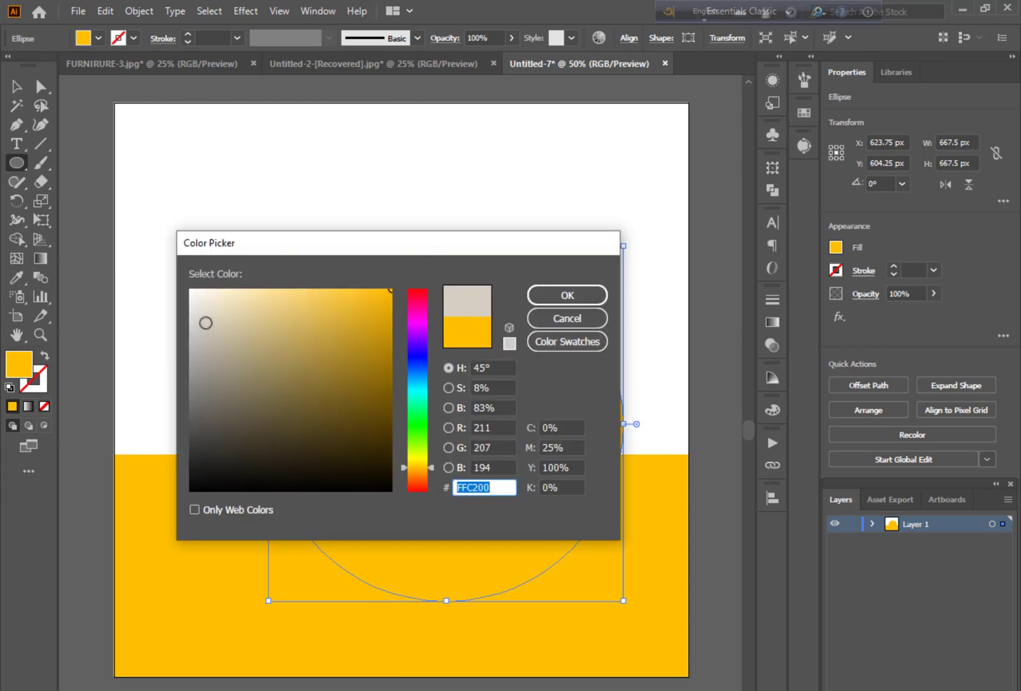
pyautogui.click(562, 297)
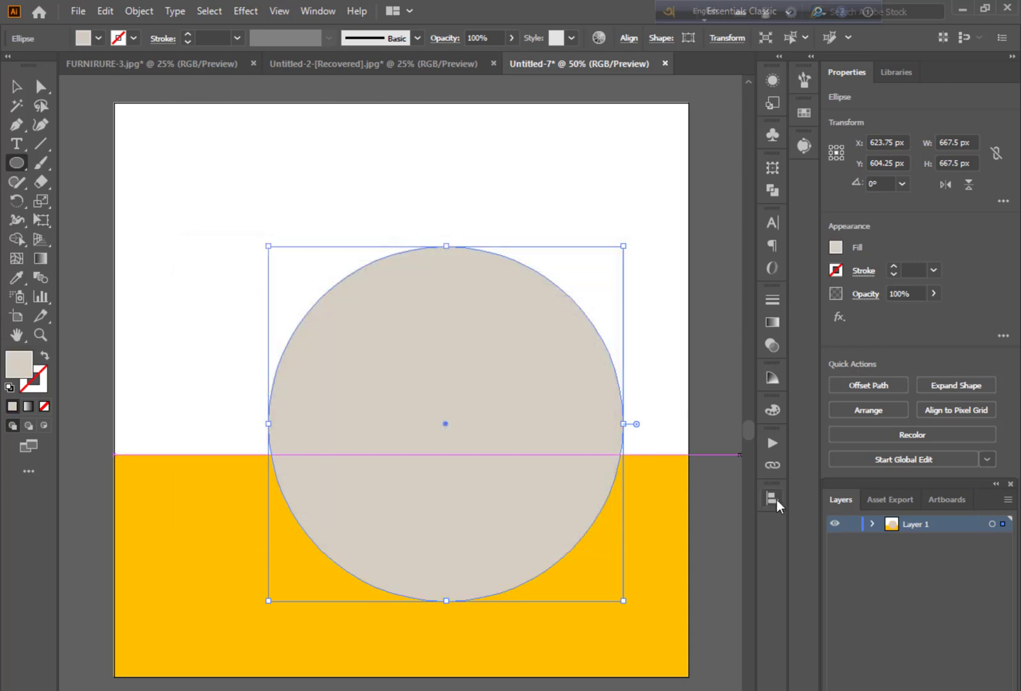
# Centre the circle on the artboard and move it straight down to Y 600 px
pyautogui.click(772, 499)
pyautogui.click(713, 536)
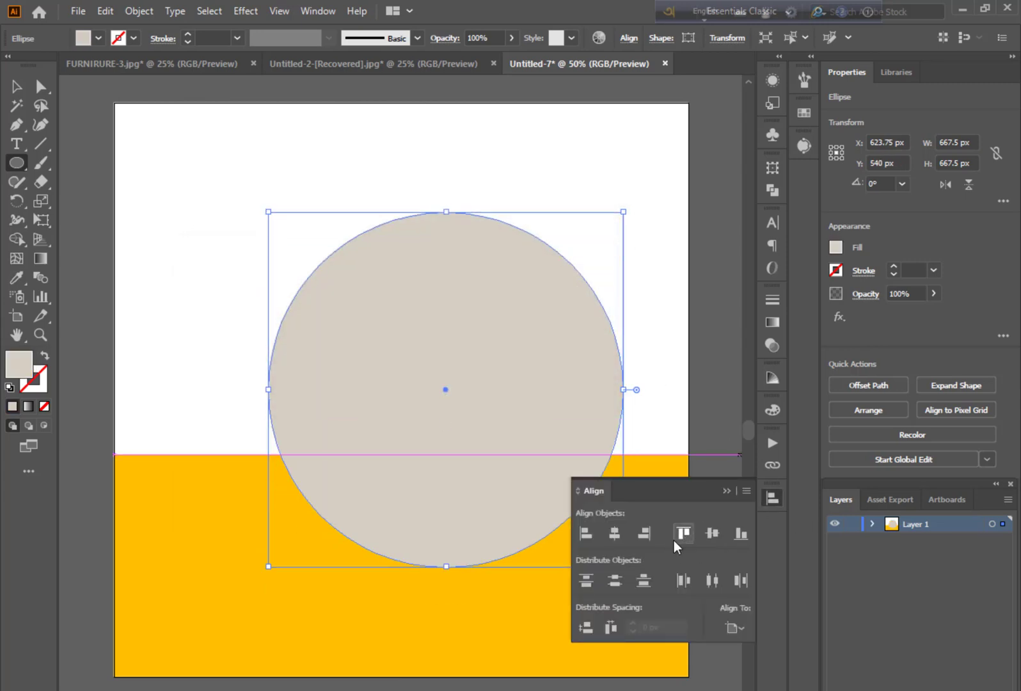
pyautogui.click(617, 533)
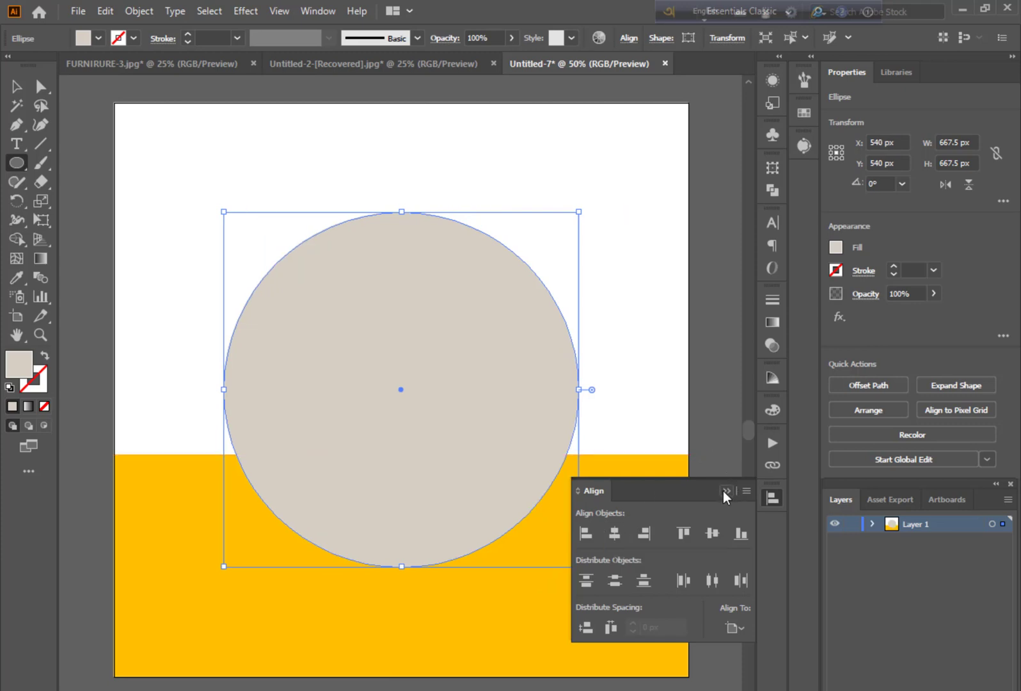
pyautogui.doubleClick(724, 491)
pyautogui.click(461, 346)
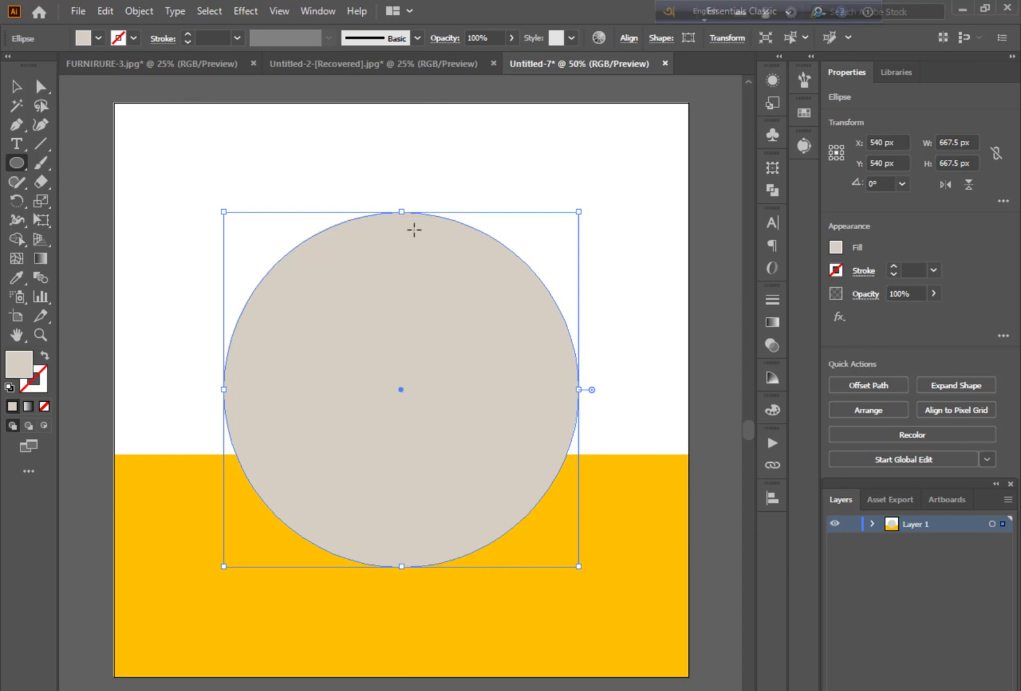
pyautogui.press('v')
pyautogui.moveTo(345, 311); pyautogui.dragTo(339, 338)
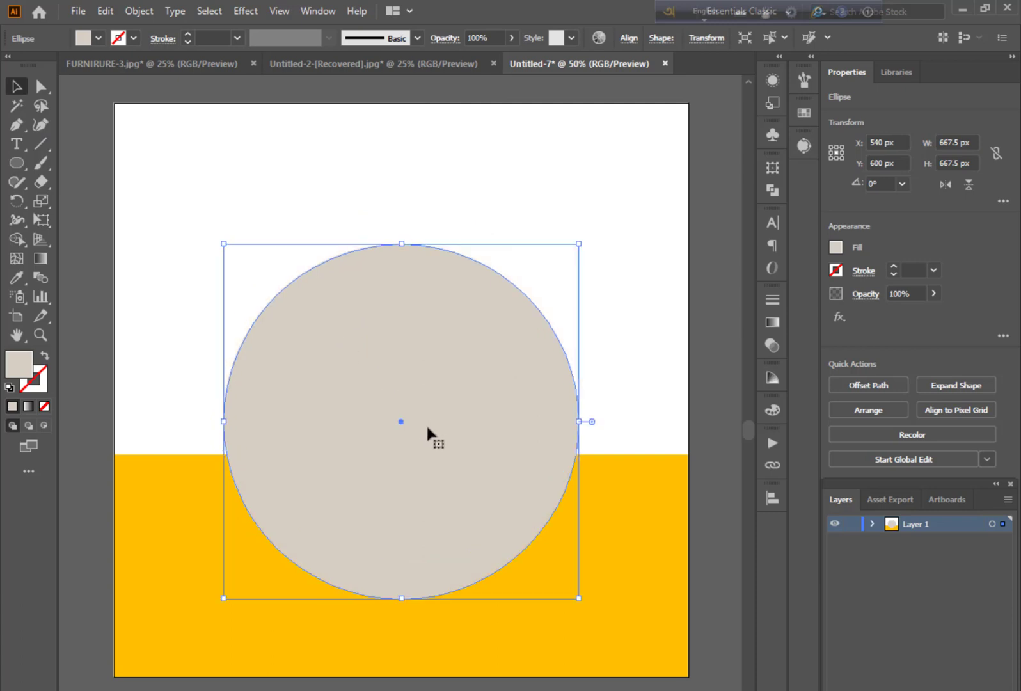
# Fill the circle with the white sampled from the background using the Eyedropper
pyautogui.click(16, 278)
pyautogui.click(180, 304)
pyautogui.click(16, 86)
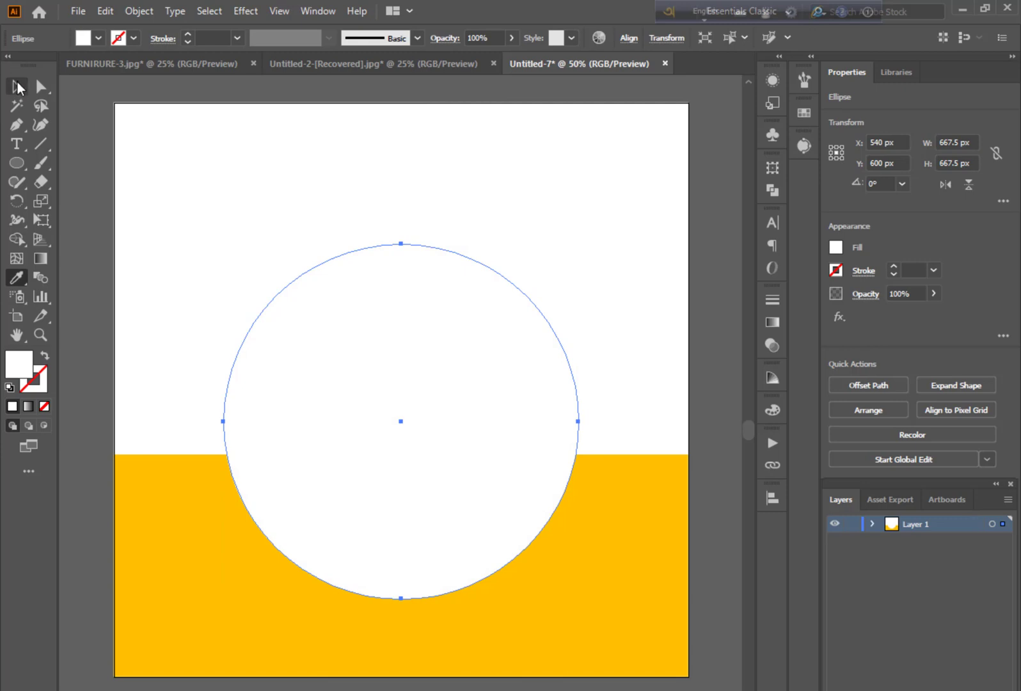
pyautogui.click(221, 97)
# Paste a copy of the white circle in front and shrink it from its centre to about 611 px
pyautogui.click(394, 333)
pyautogui.hotkey('ctrl', 'c')
pyautogui.hotkey('ctrl', 'f')
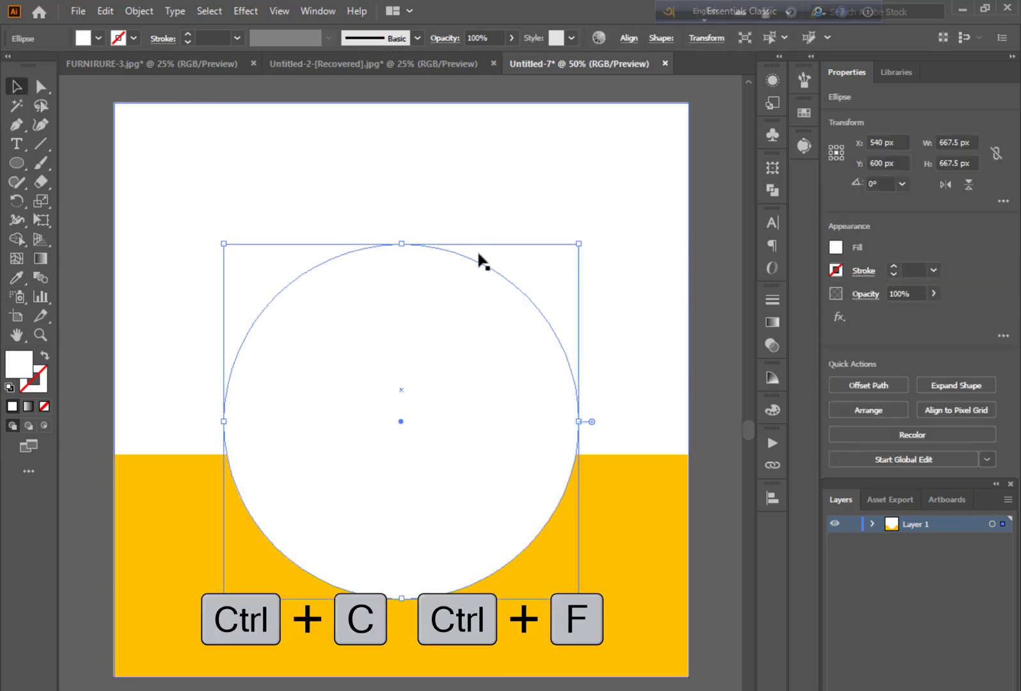
pyautogui.moveTo(402, 246); pyautogui.dragTo(401, 260)
# Fill the smaller circle with the yellow-orange sampled from the lower rectangle
pyautogui.click(17, 277)
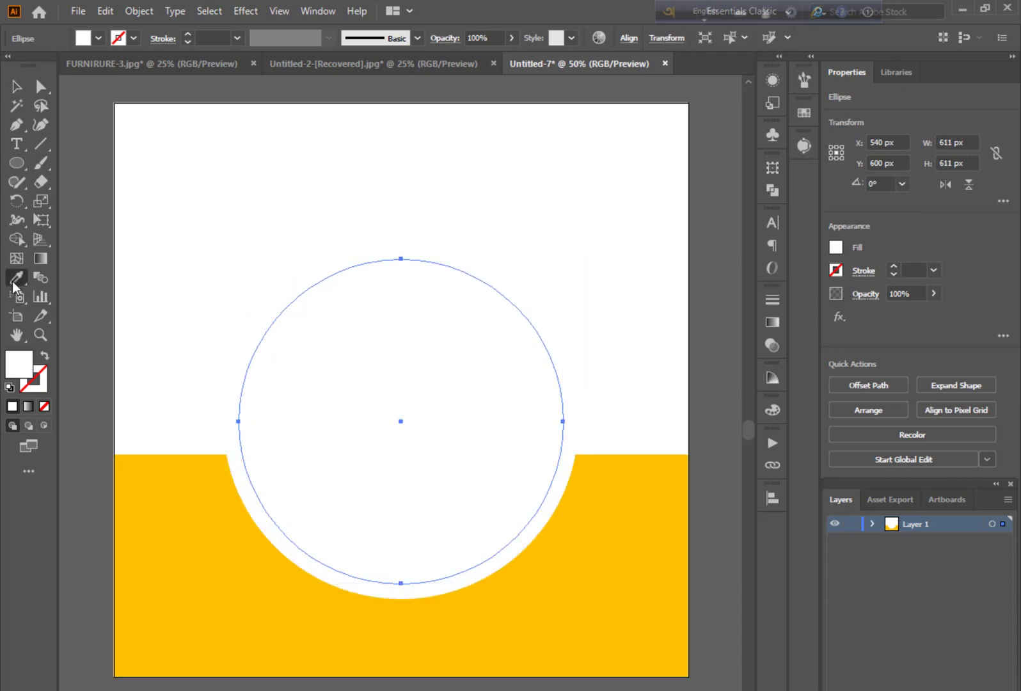
pyautogui.click(153, 487)
pyautogui.press('v')
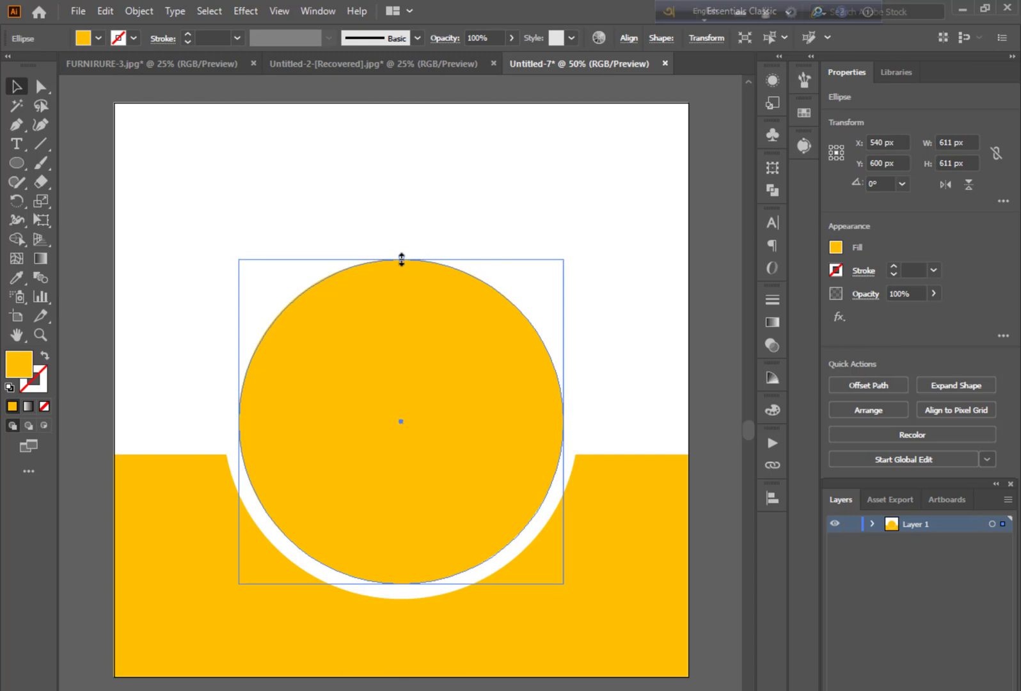
# Add a concentric copy of the yellow circle about 548 px wide and fill it with the background white
pyautogui.moveTo(401, 259); pyautogui.dragTo(401, 277)
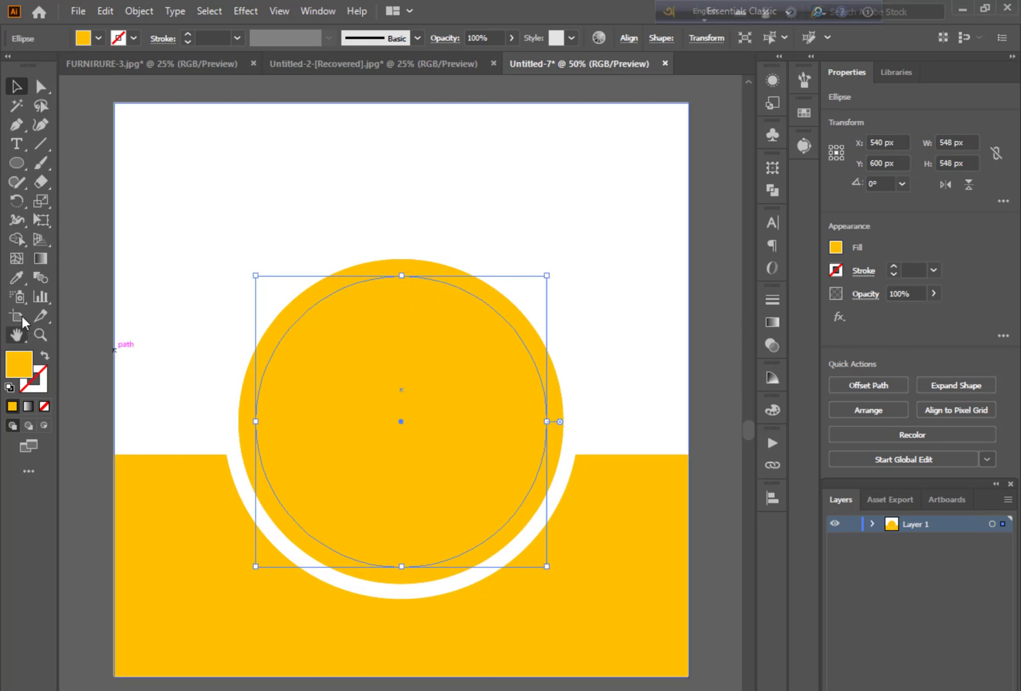
pyautogui.click(185, 283)
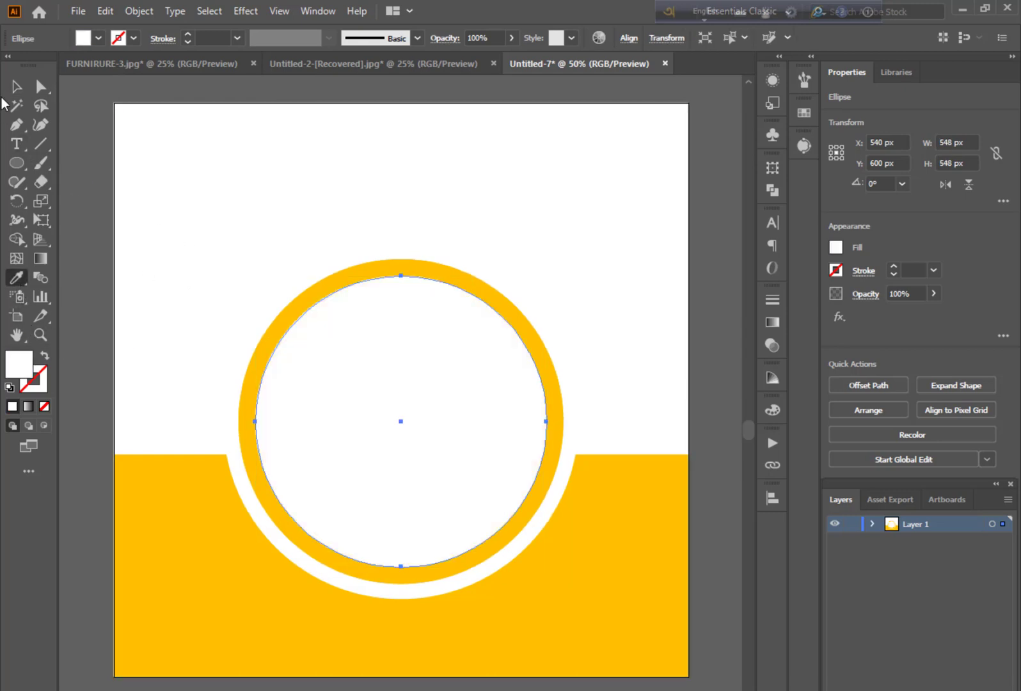
pyautogui.click(16, 85)
pyautogui.click(146, 151)
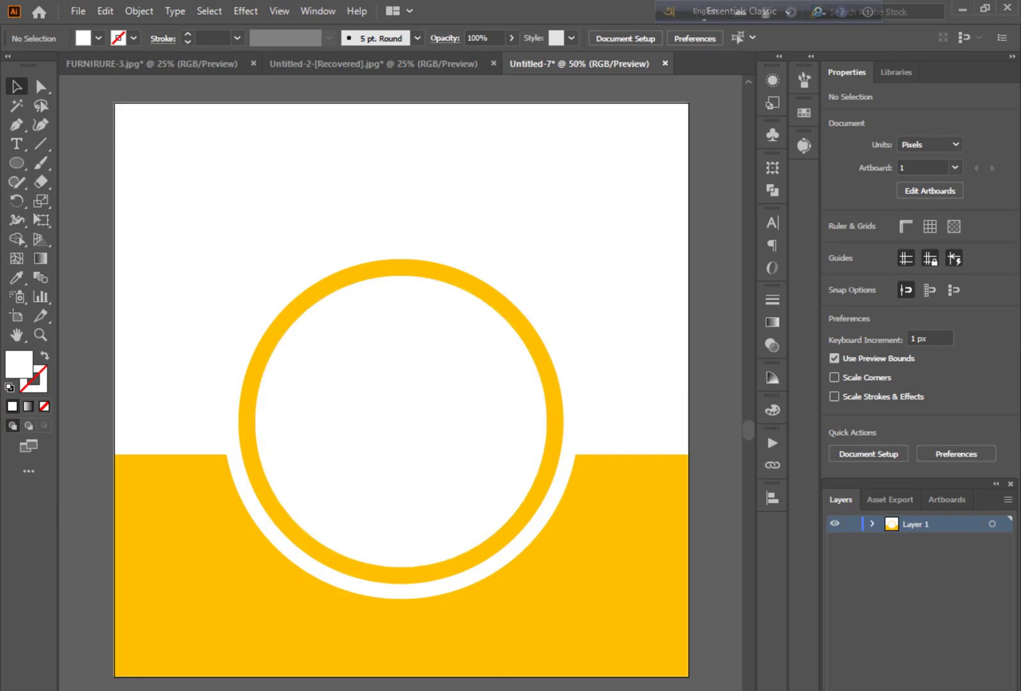
# Switch to the image folder in File Explorer and place the photo pexels-juan-mendez-1536619 into the Illustrator document
pyautogui.scroll(-1, 520, 681)
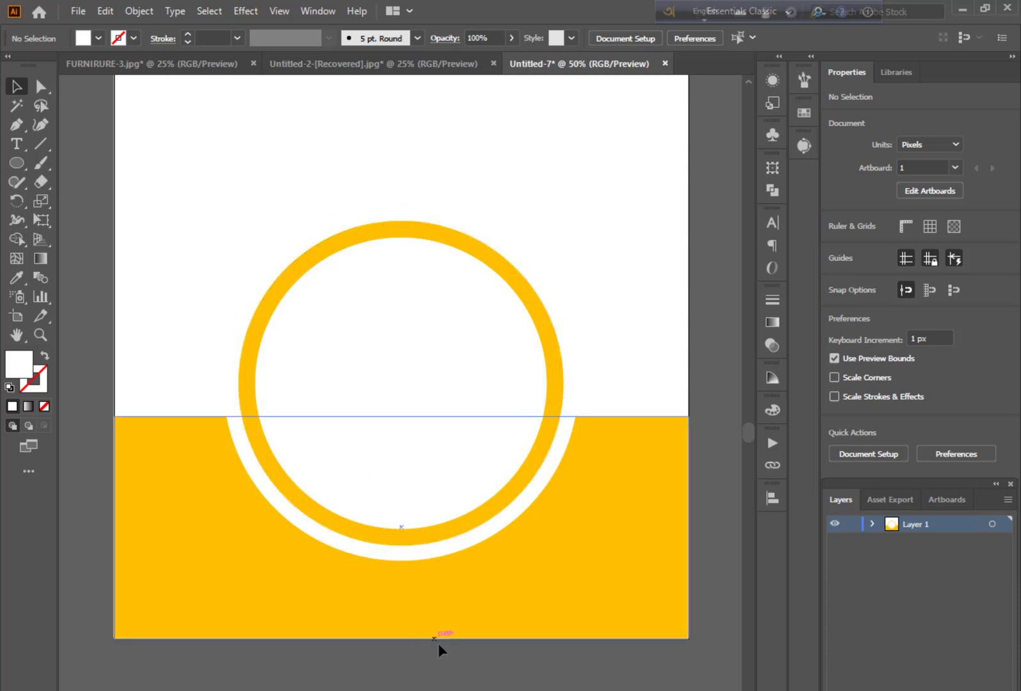
pyautogui.scroll(1, 401, 358)
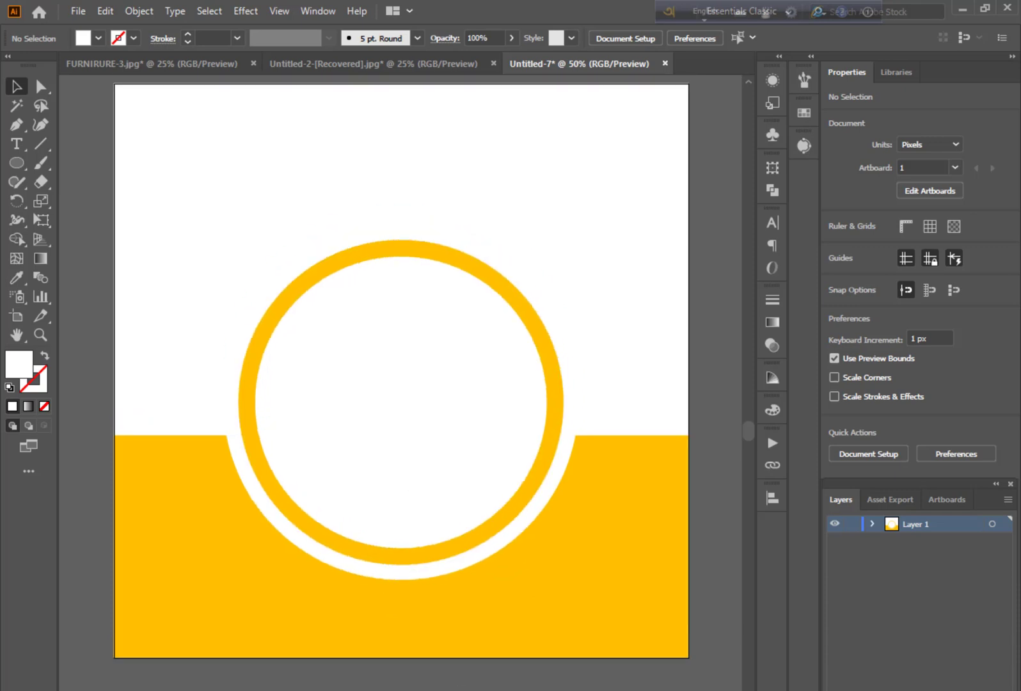
pyautogui.hotkey('alt', 'Tab')
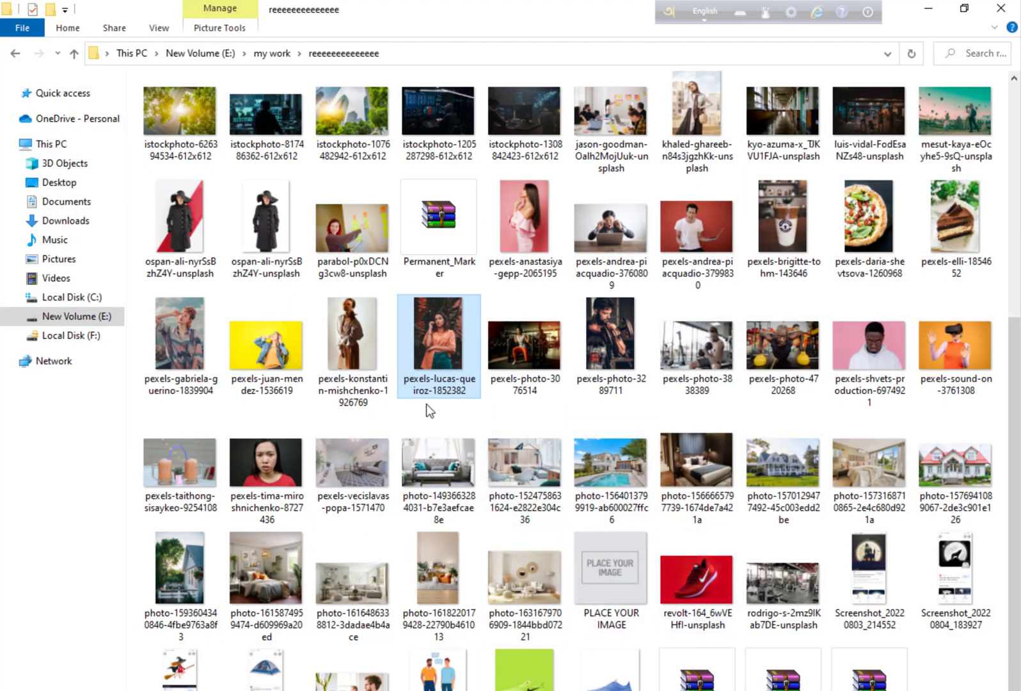
pyautogui.moveTo(298, 384); pyautogui.dragTo(430, 531)
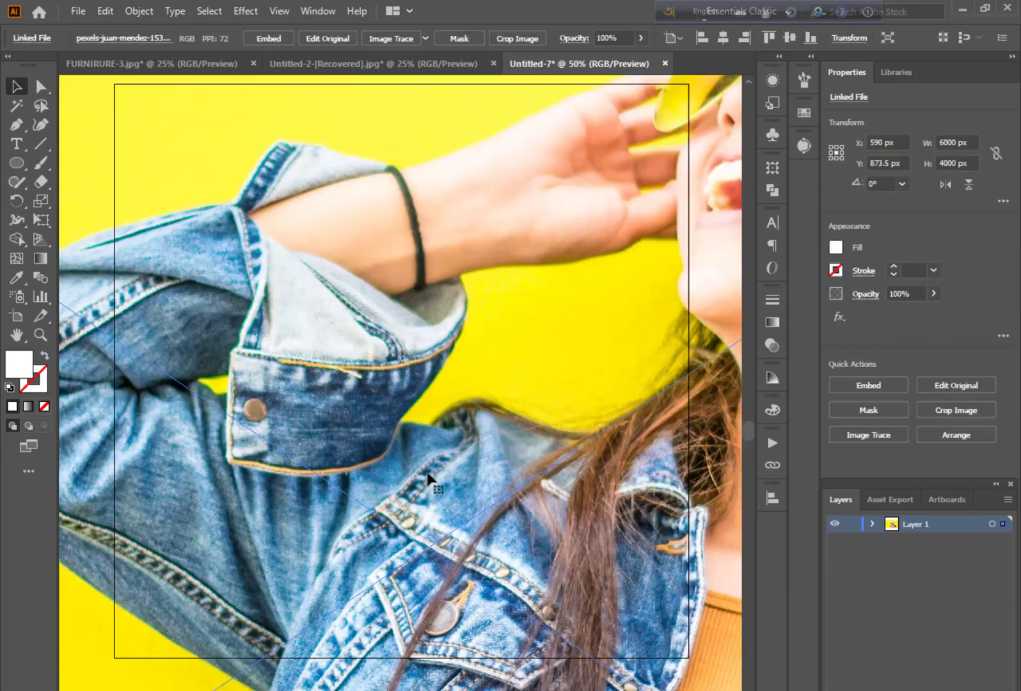
# Shrink the placed photo to about 964 × 643 px, centre it over the circles, and embed it
pyautogui.hotkey('ctrl', '-')
pyautogui.hotkey('ctrl', '-')
pyautogui.hotkey('ctrl', '-')
pyautogui.hotkey('ctrl', '-')
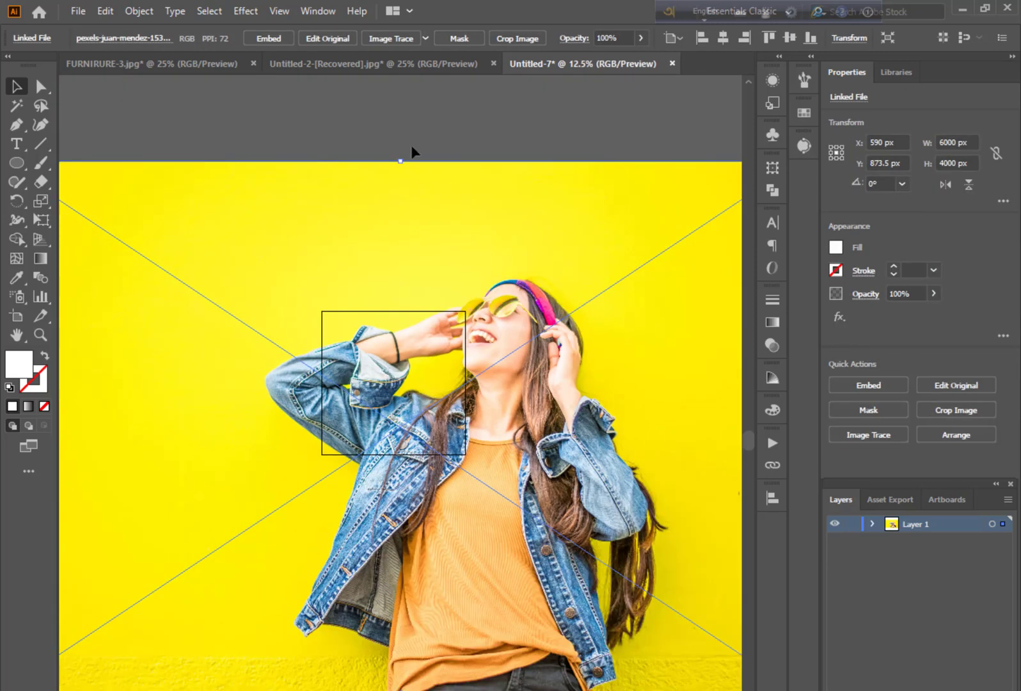
pyautogui.moveTo(400, 162); pyautogui.dragTo(383, 369)
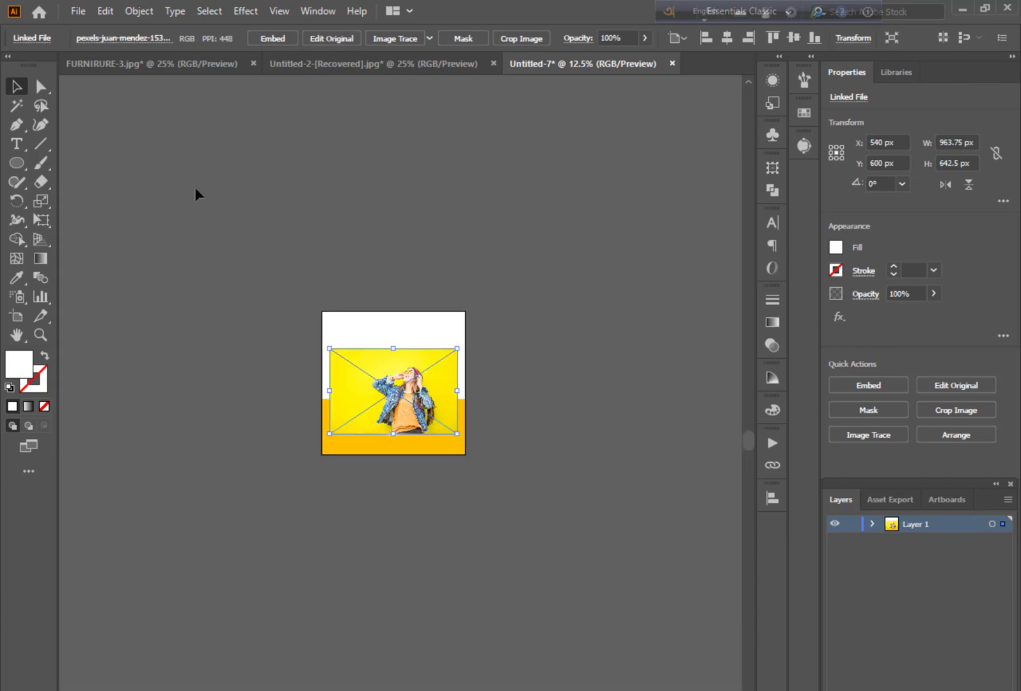
pyautogui.click(265, 38)
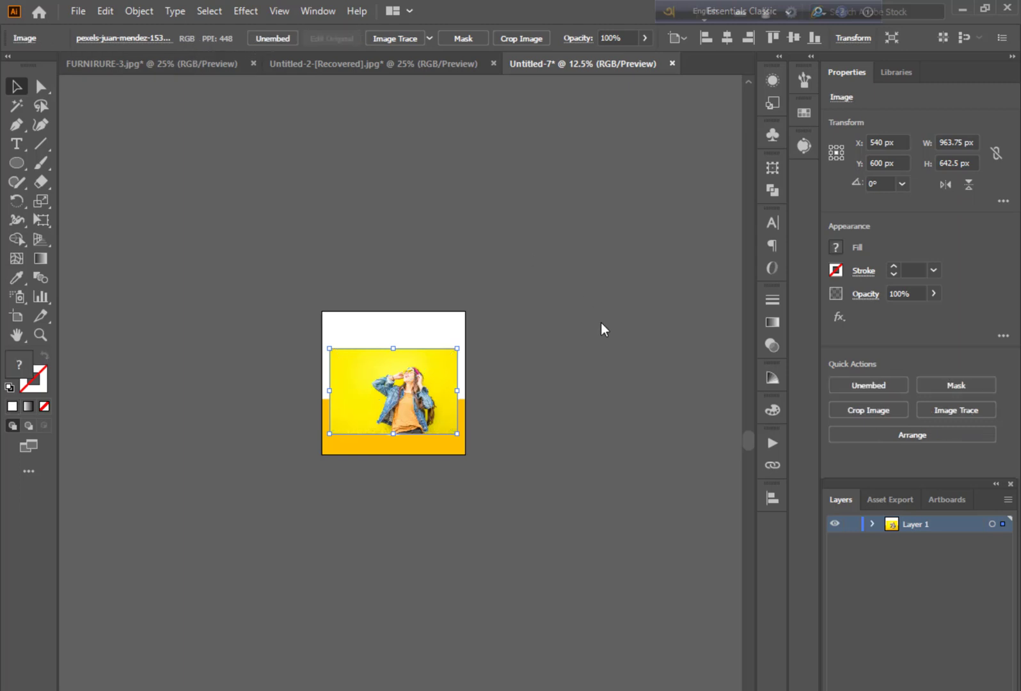
# Send the photo one level back, behind the innermost white circle
pyautogui.hotkey('ctrl', '+')
pyautogui.hotkey('ctrl', '+')
pyautogui.hotkey('ctrl', '+')
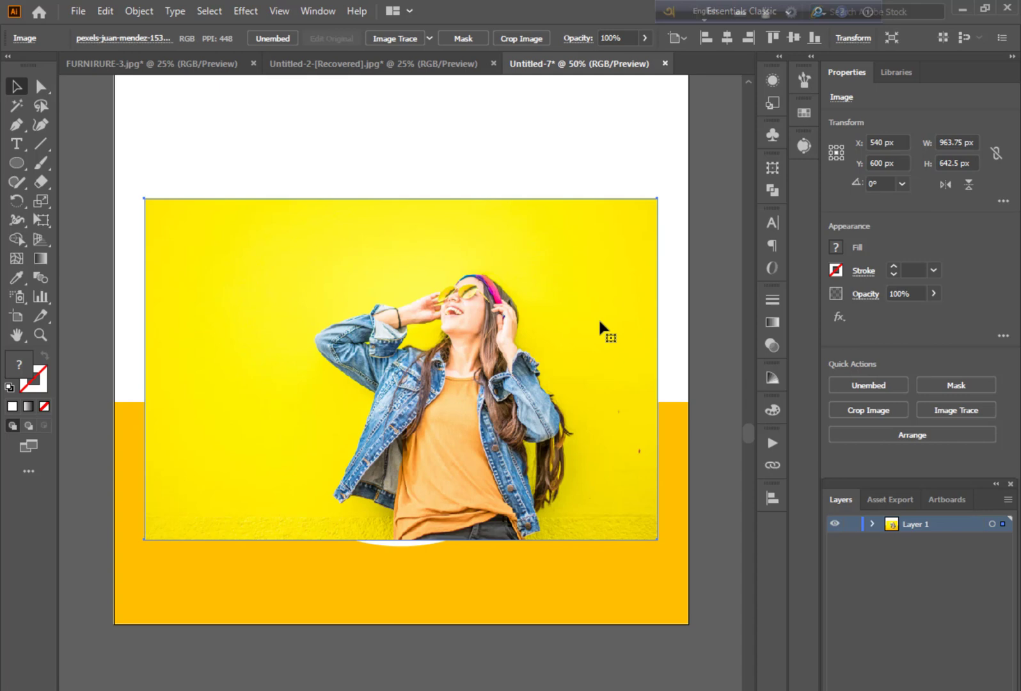
pyautogui.hotkey('ctrl', '[')
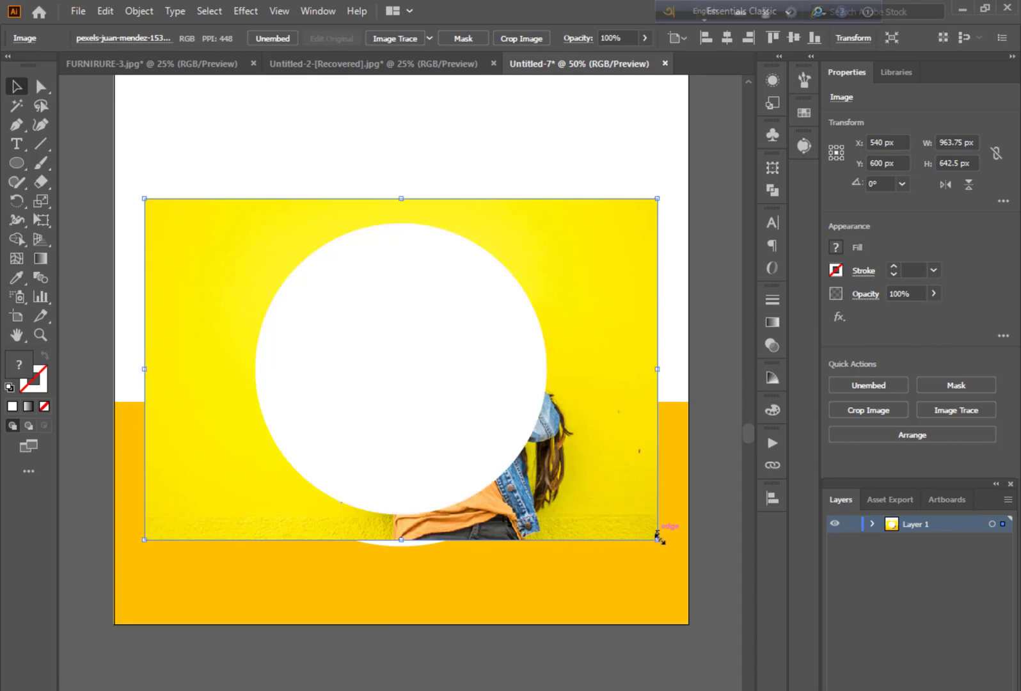
# Shrink the photo to about 902 × 602 px and shift it left so the woman sits behind the white circle
pyautogui.moveTo(659, 541); pyautogui.dragTo(624, 518)
pyautogui.hotkey('ctrl', '7')
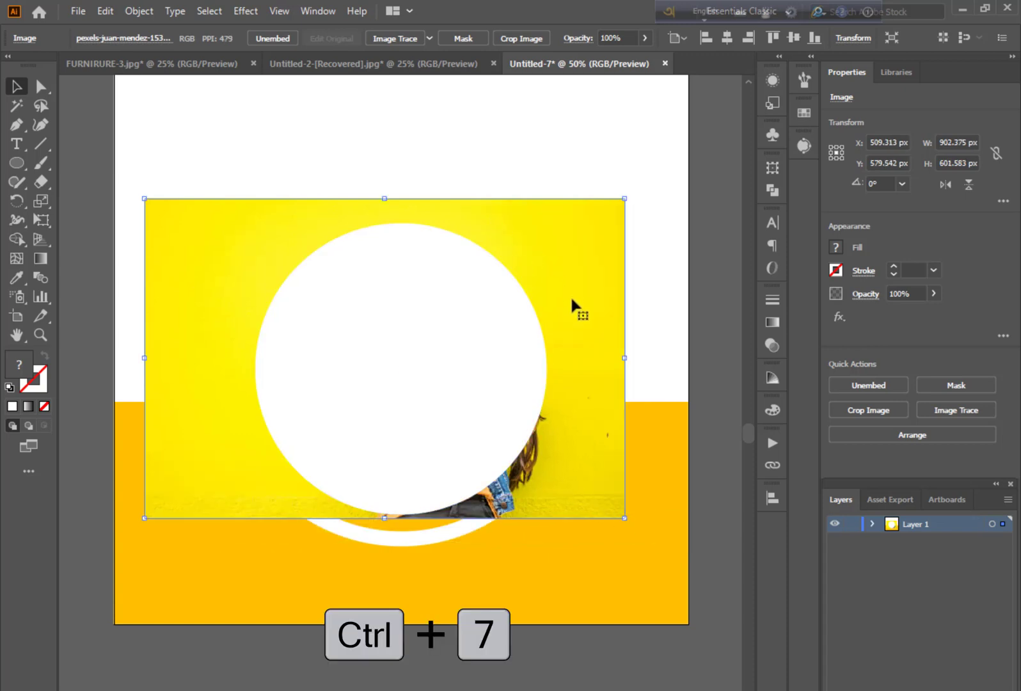
pyautogui.moveTo(572, 299); pyautogui.dragTo(553, 304)
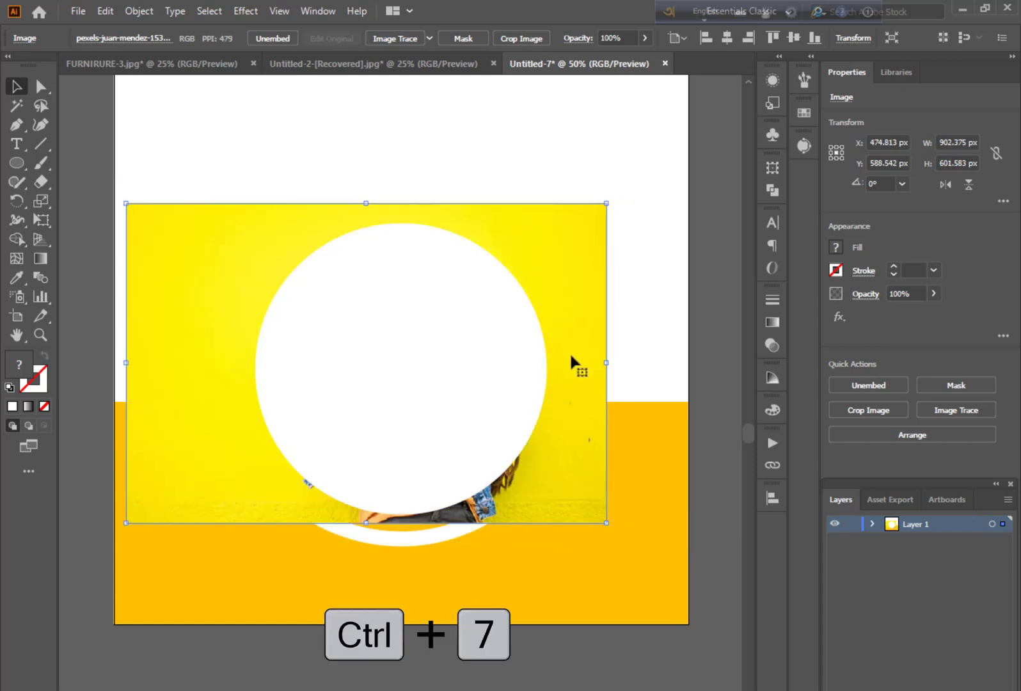
pyautogui.moveTo(571, 357); pyautogui.dragTo(564, 350)
# Clip the photo into the innermost white circle with a clipping mask
pyautogui.keyDown('shift'); pyautogui.click(462, 350); pyautogui.keyUp('shift')
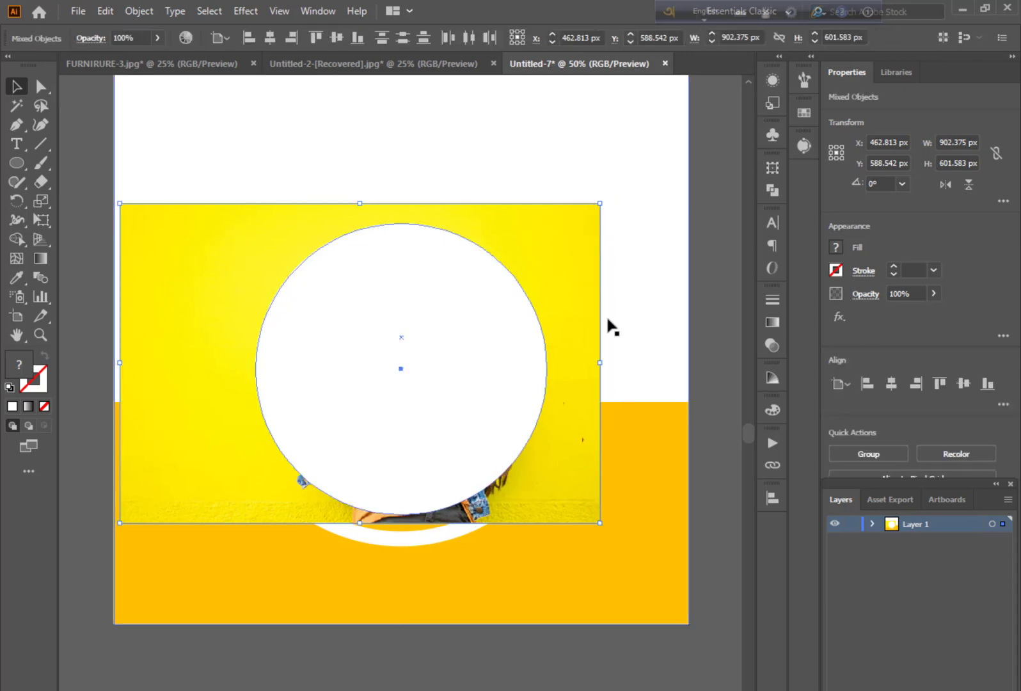
pyautogui.hotkey('ctrl', '7')
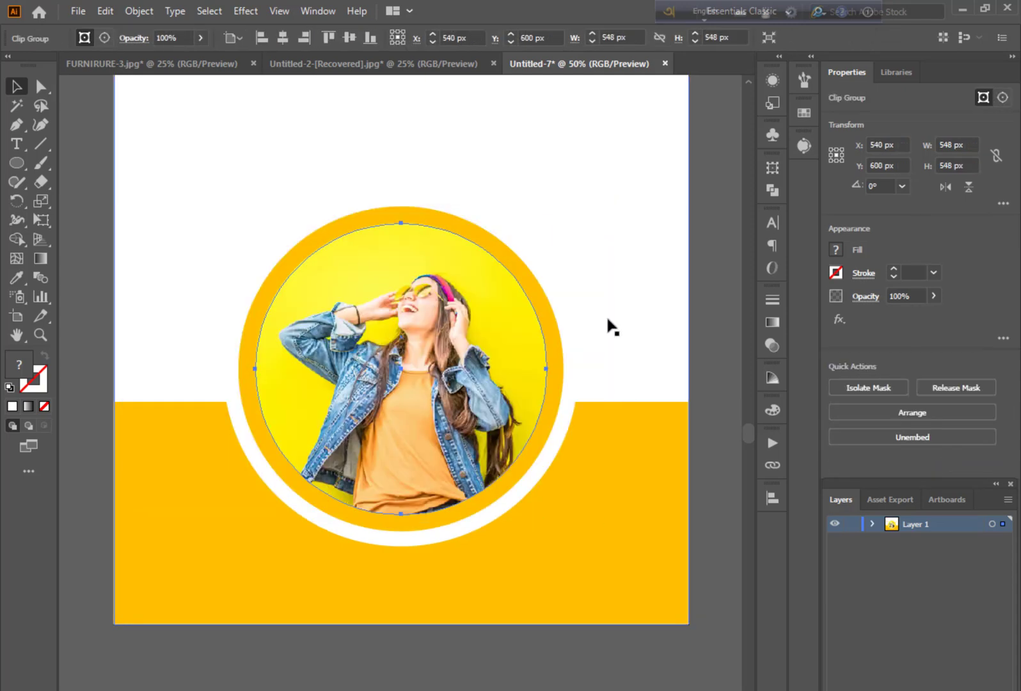
pyautogui.click(712, 358)
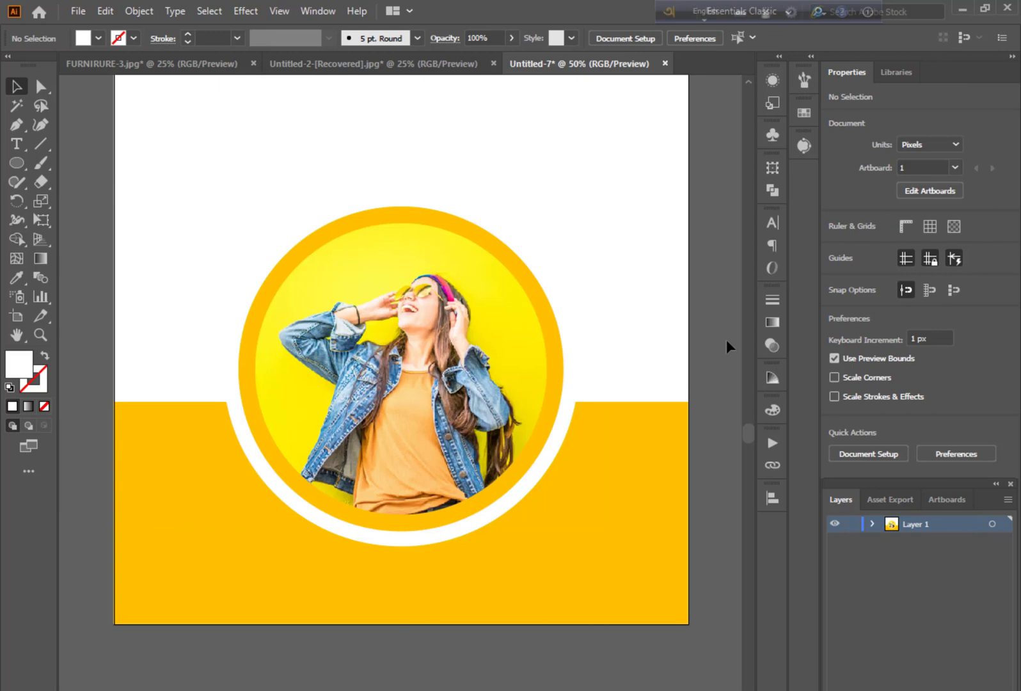
# Add the two-line text FASHION WEEK in the white area above the photo circle
pyautogui.scroll(3, 640, 333)
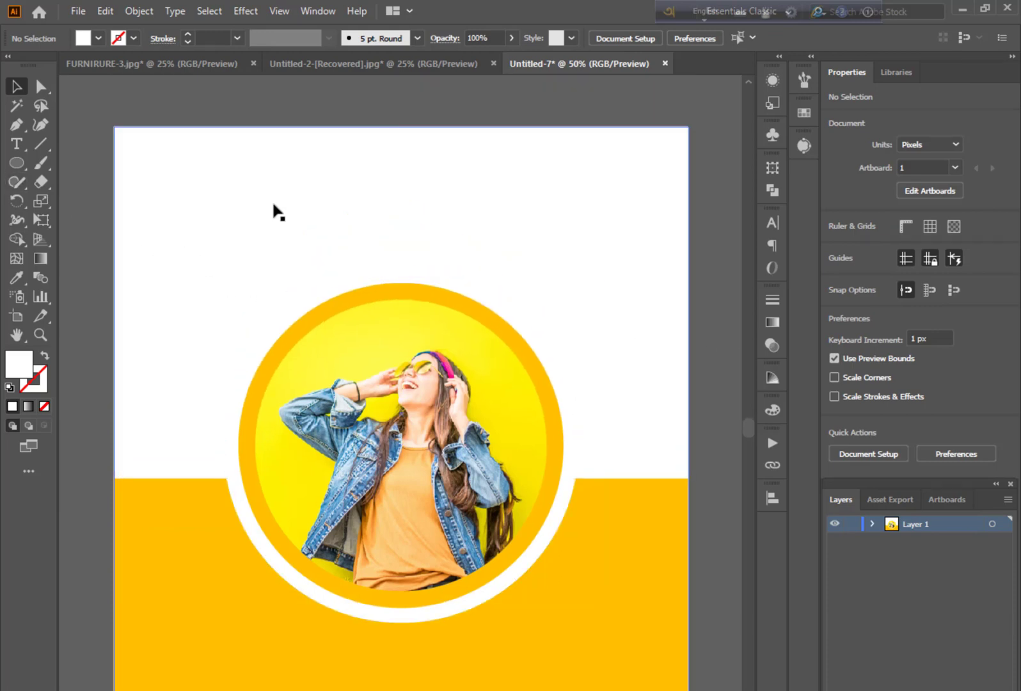
pyautogui.press('t')
pyautogui.click(199, 236)
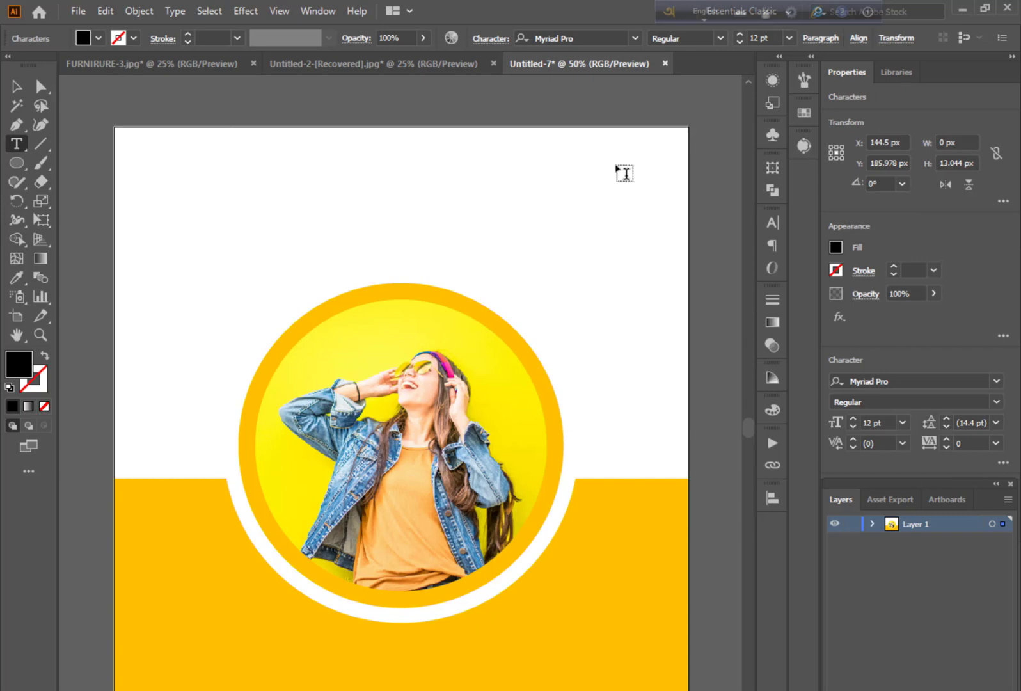
pyautogui.write('FA')
pyautogui.write('K')
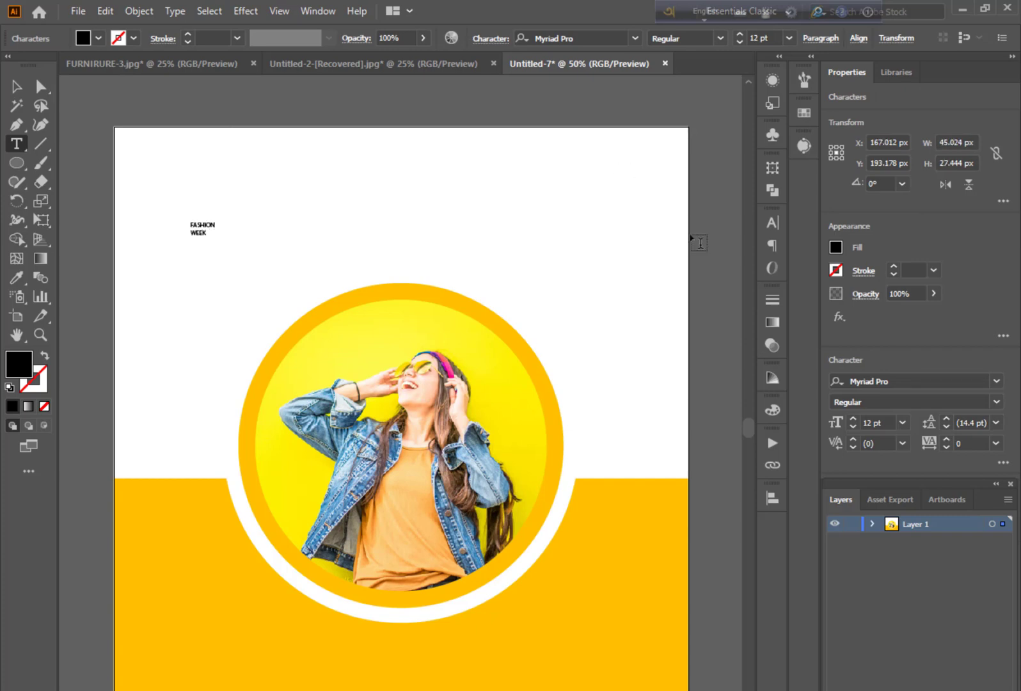
pyautogui.press('Escape')
# Enlarge the FASHION WEEK text to about 100 pt and set its font to Roboto Black
pyautogui.moveTo(214, 239); pyautogui.dragTo(387, 339)
pyautogui.click(900, 380)
pyautogui.write('ROBOTO')
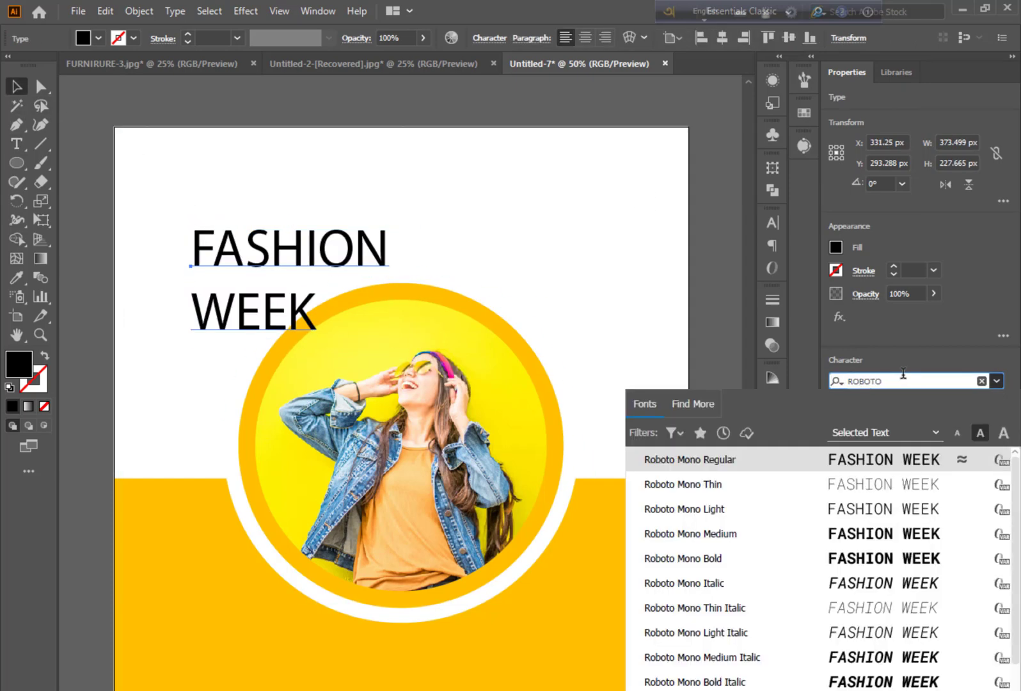
pyautogui.scroll(-3, 877, 678)
pyautogui.click(877, 689)
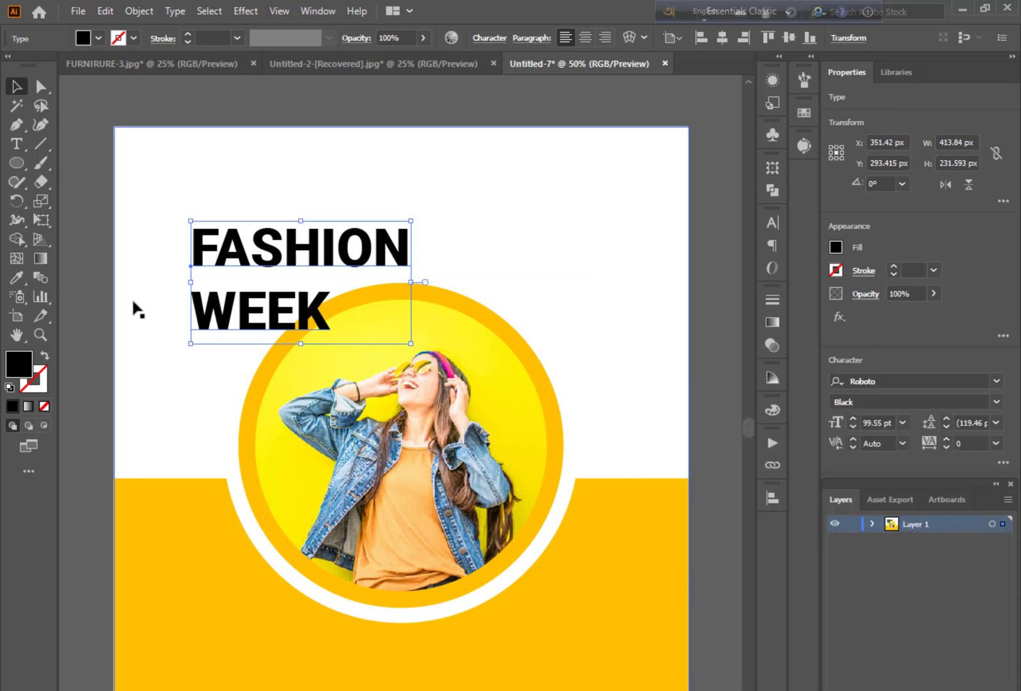
# Move the FASHION WEEK heading towards the artboard's upper-left corner and enlarge it to about 119 pt
pyautogui.moveTo(219, 242); pyautogui.dragTo(167, 213)
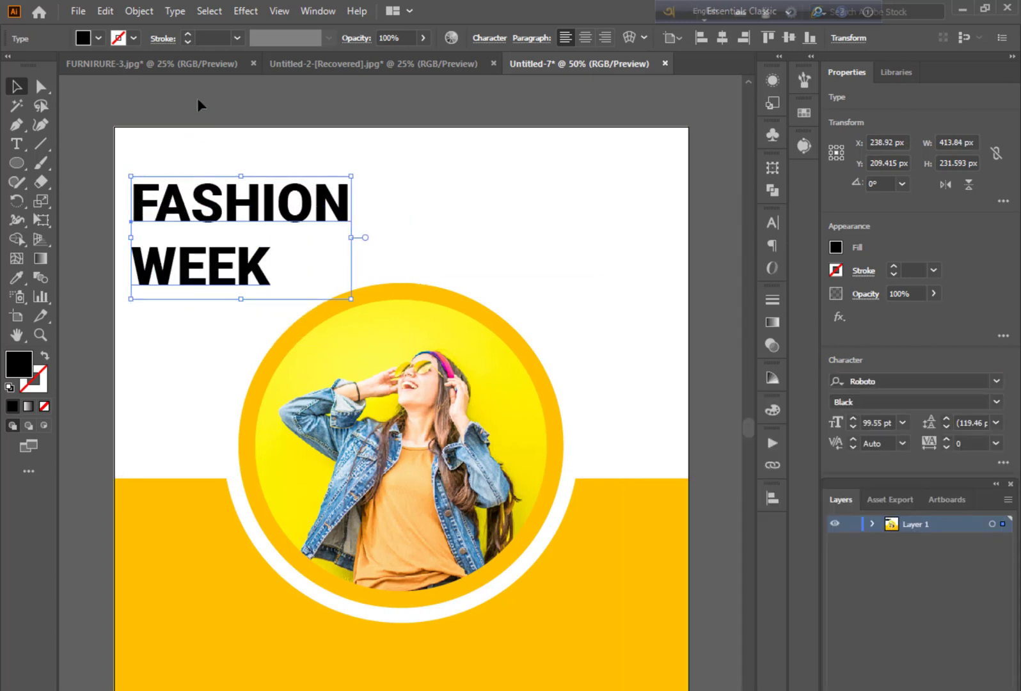
pyautogui.click(412, 267)
pyautogui.click(254, 264)
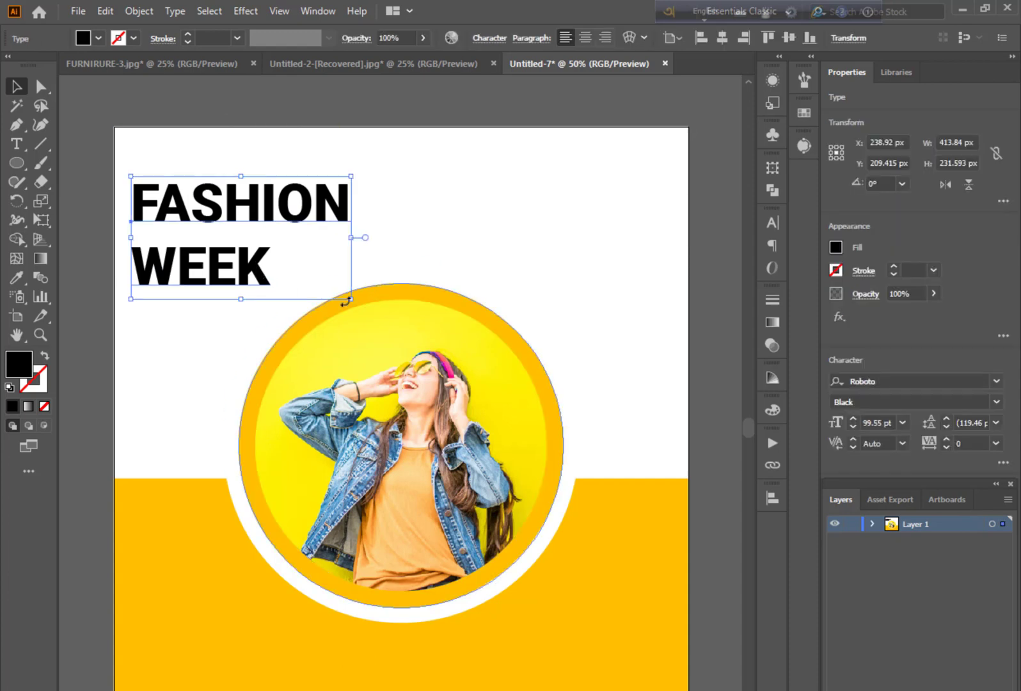
pyautogui.moveTo(342, 297); pyautogui.dragTo(395, 323)
# Colour the word FASHION with the yellow sampled from the lower band
pyautogui.press('t')
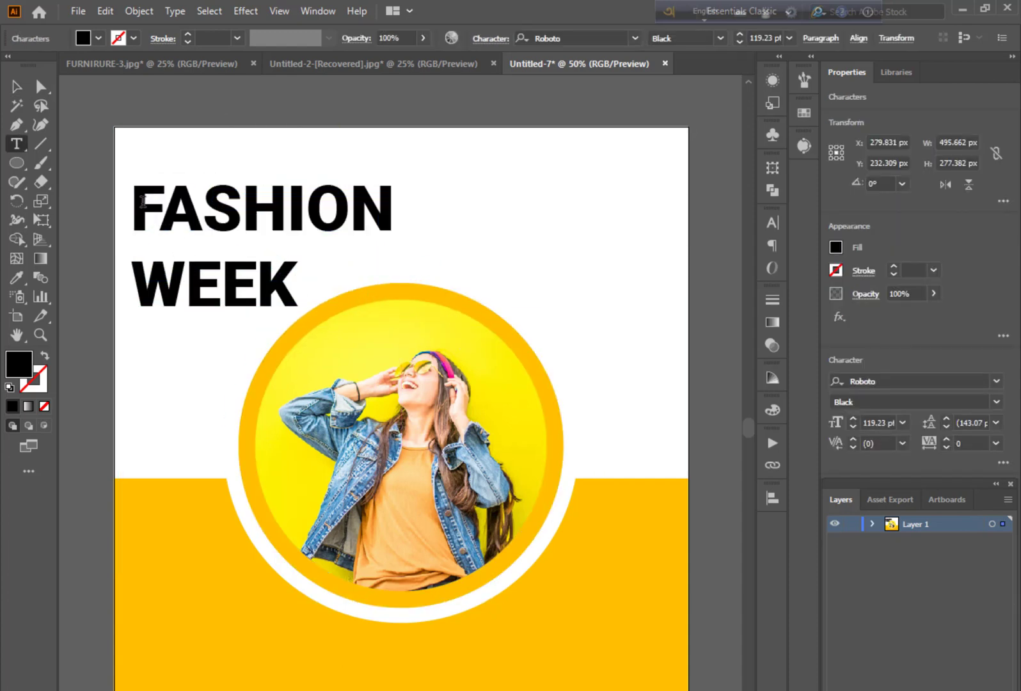
pyautogui.moveTo(133, 208); pyautogui.dragTo(388, 212)
pyautogui.press('i')
pyautogui.click(215, 589)
pyautogui.press('v')
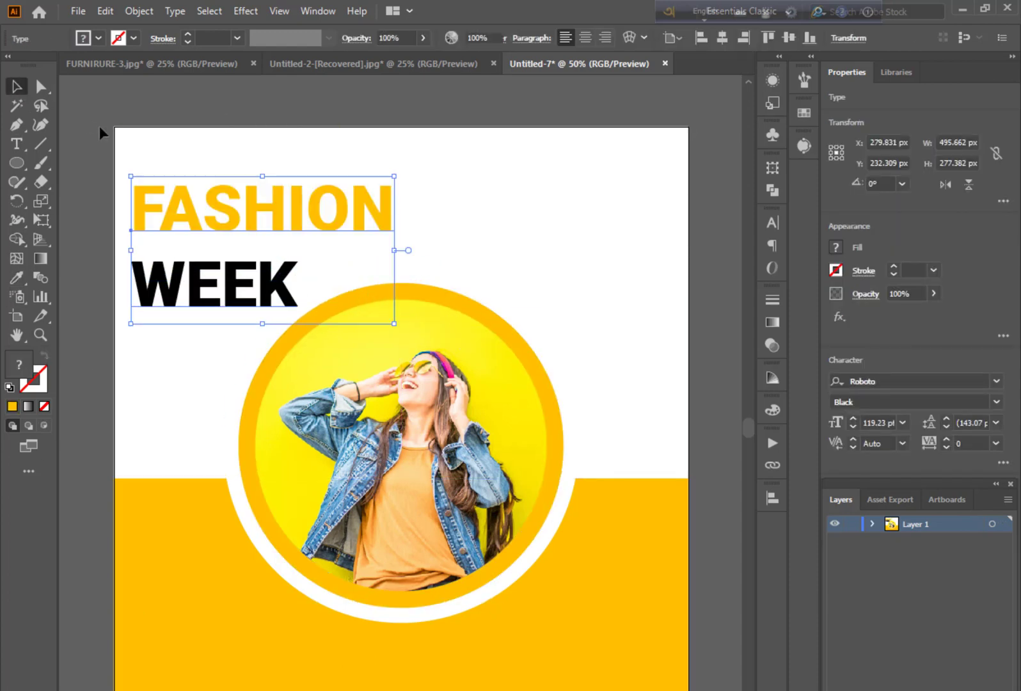
pyautogui.click(99, 125)
# Set the font weight of the word WEEK to Medium
pyautogui.press('t')
pyautogui.moveTo(132, 286); pyautogui.dragTo(283, 290)
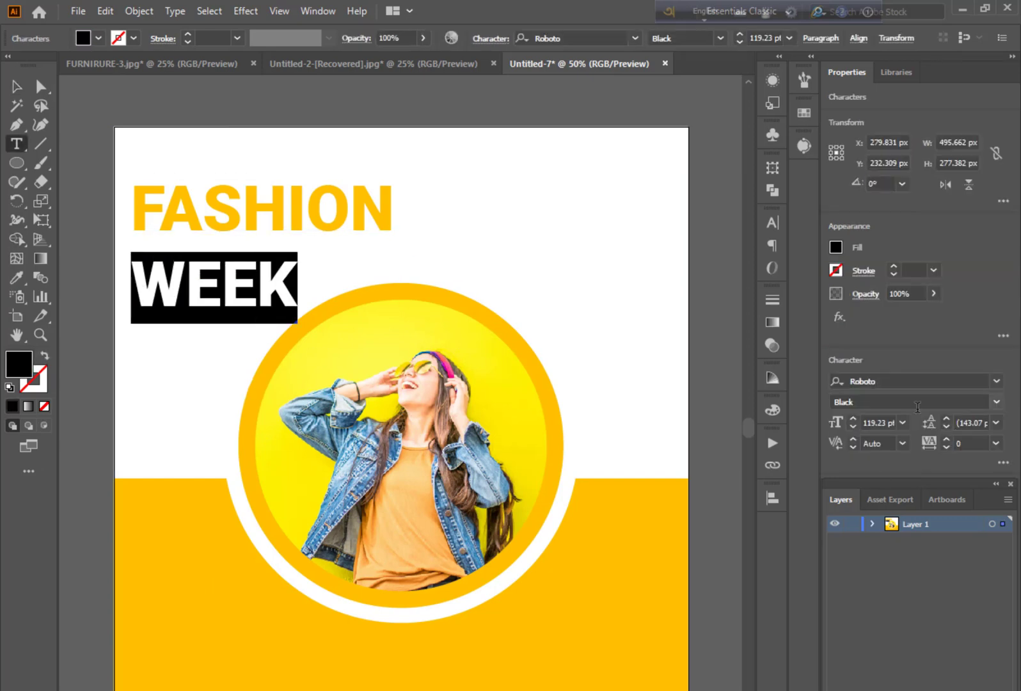
pyautogui.click(998, 407)
pyautogui.click(880, 526)
pyautogui.press('Escape')
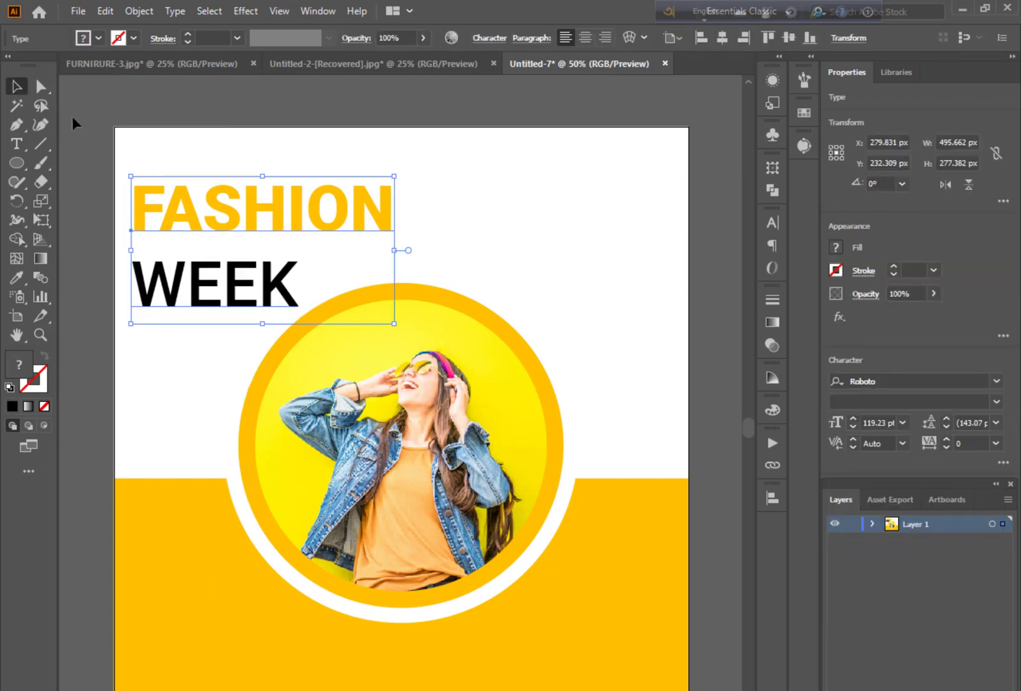
pyautogui.click(71, 116)
# Add the two-line text 20% OFF in the white area at the upper right of the artboard
pyautogui.scroll(-1, 388, 637)
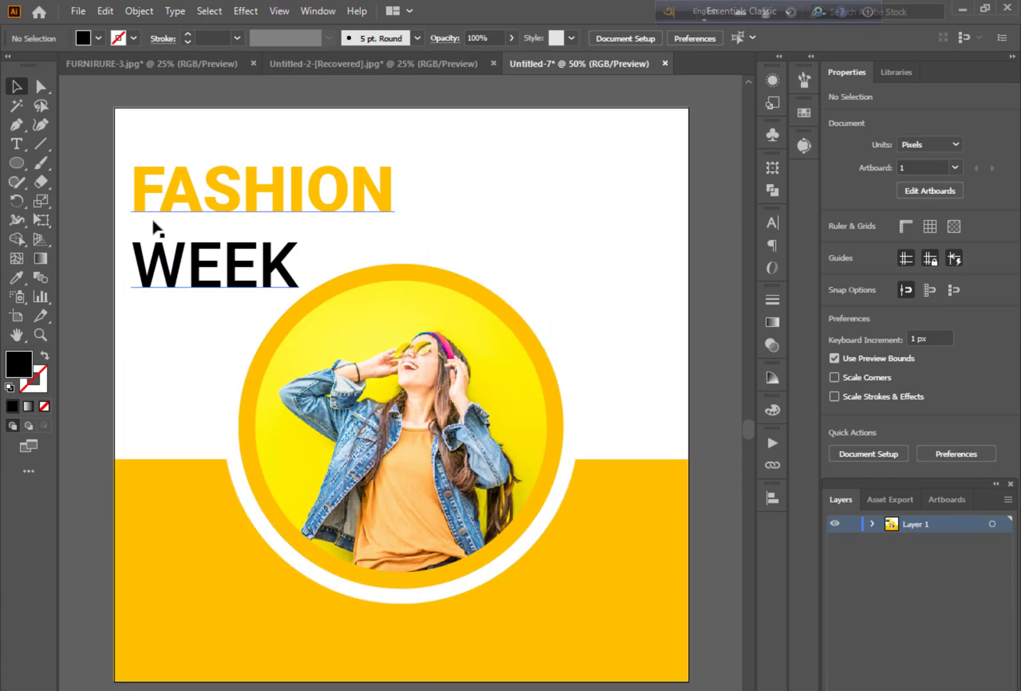
pyautogui.press('t')
pyautogui.click(550, 221)
pyautogui.write('20')
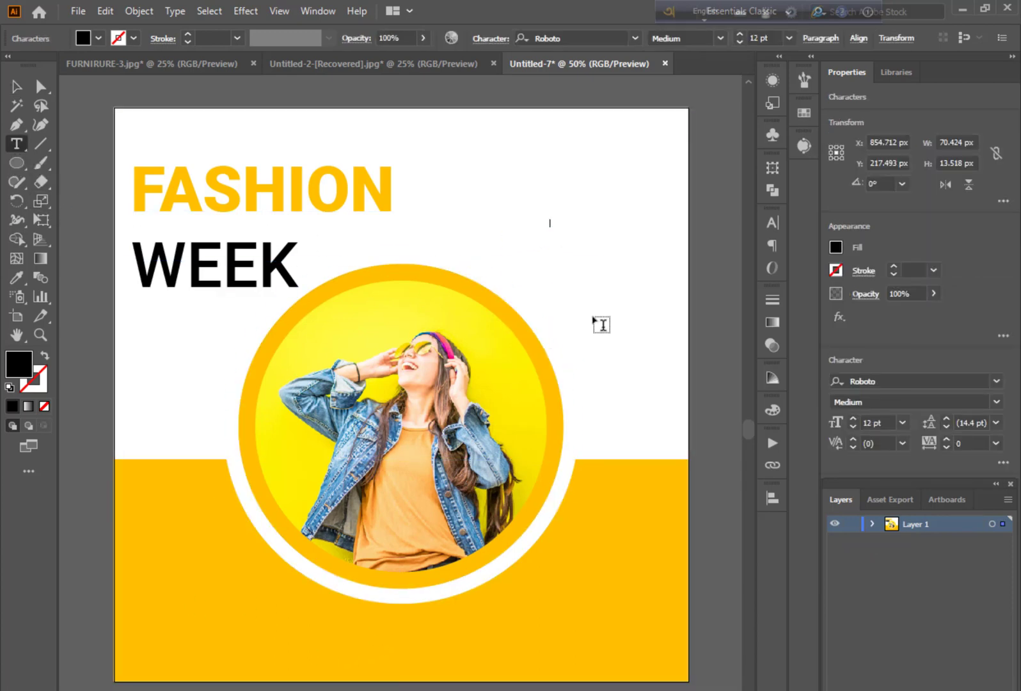
pyautogui.hotkey('shift', 'F5')
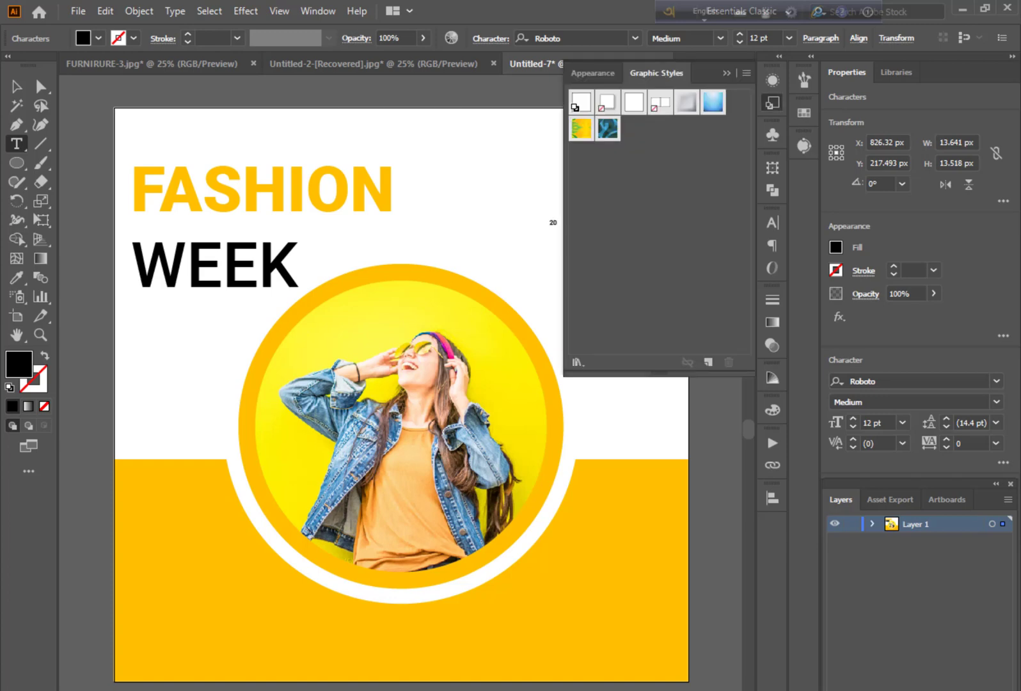
pyautogui.click(728, 72)
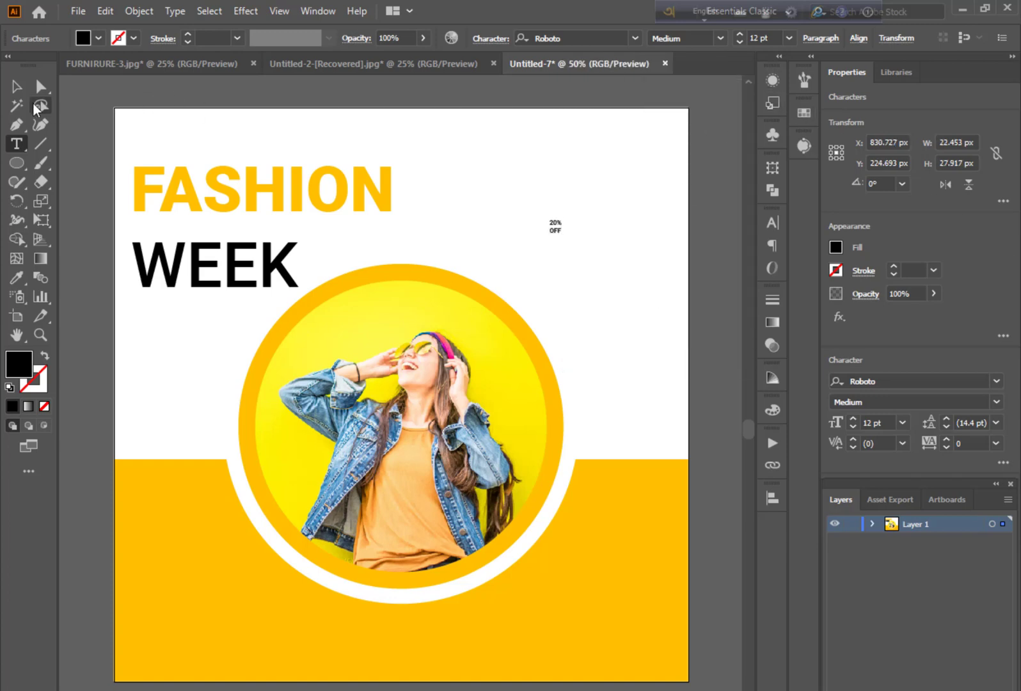
# Enlarge the 20% OFF text to about 153 × 189 px and place it beside the circle, just above the yellow band
pyautogui.click(16, 86)
pyautogui.click(494, 326)
pyautogui.click(554, 228)
pyautogui.moveTo(563, 234); pyautogui.dragTo(643, 430)
pyautogui.click(701, 284)
pyautogui.click(732, 352)
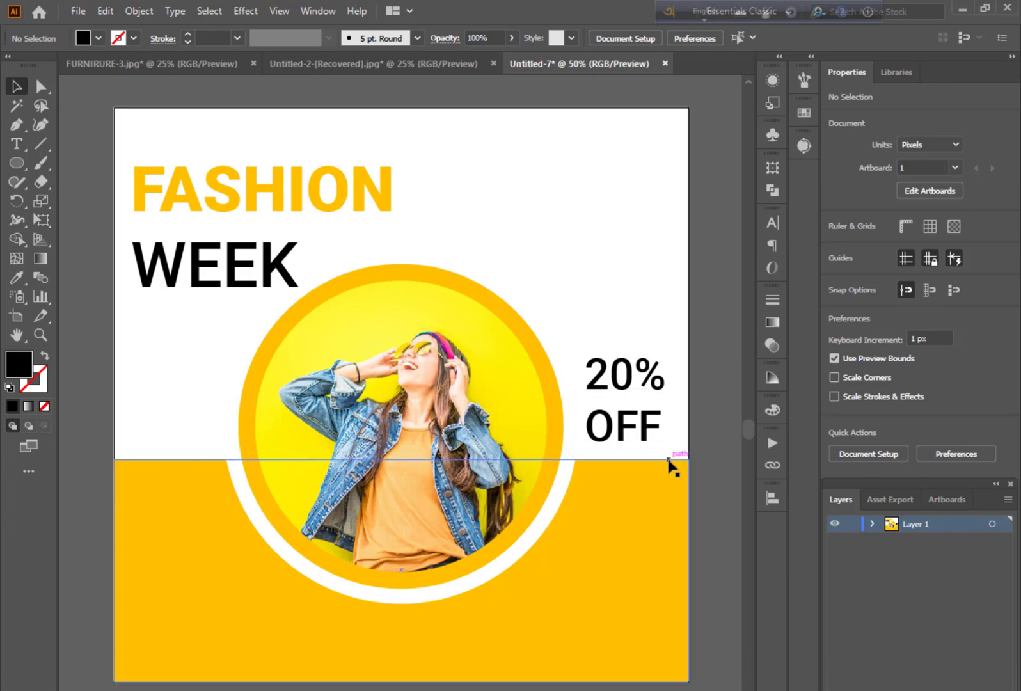
# Set the font weight of the 20% OFF text to Black
pyautogui.click(611, 424)
pyautogui.click(997, 402)
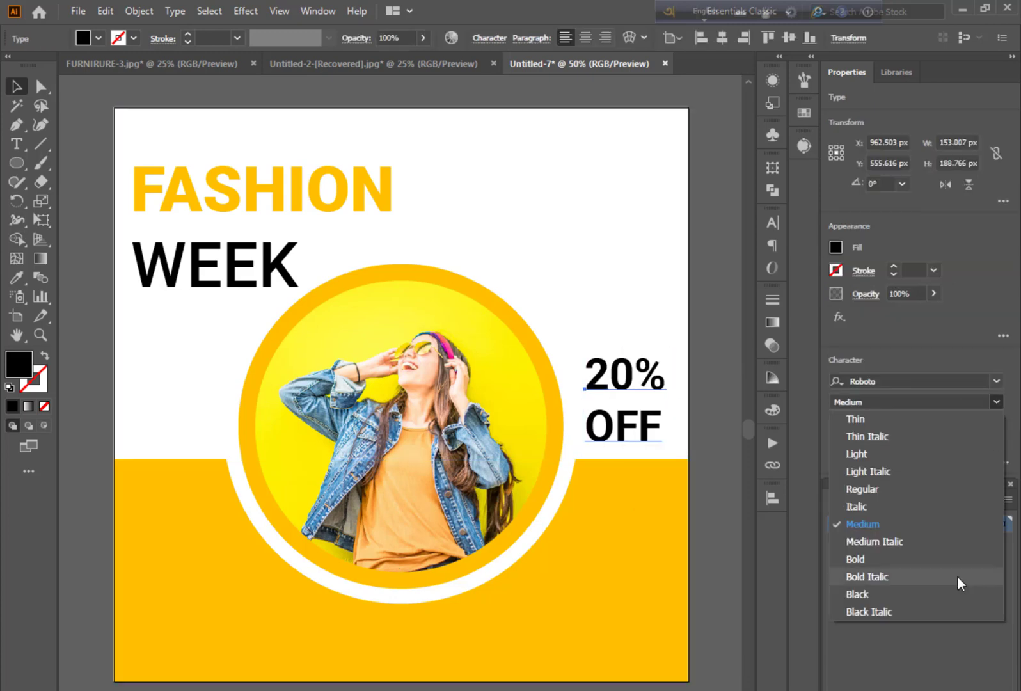
pyautogui.click(896, 595)
pyautogui.click(730, 436)
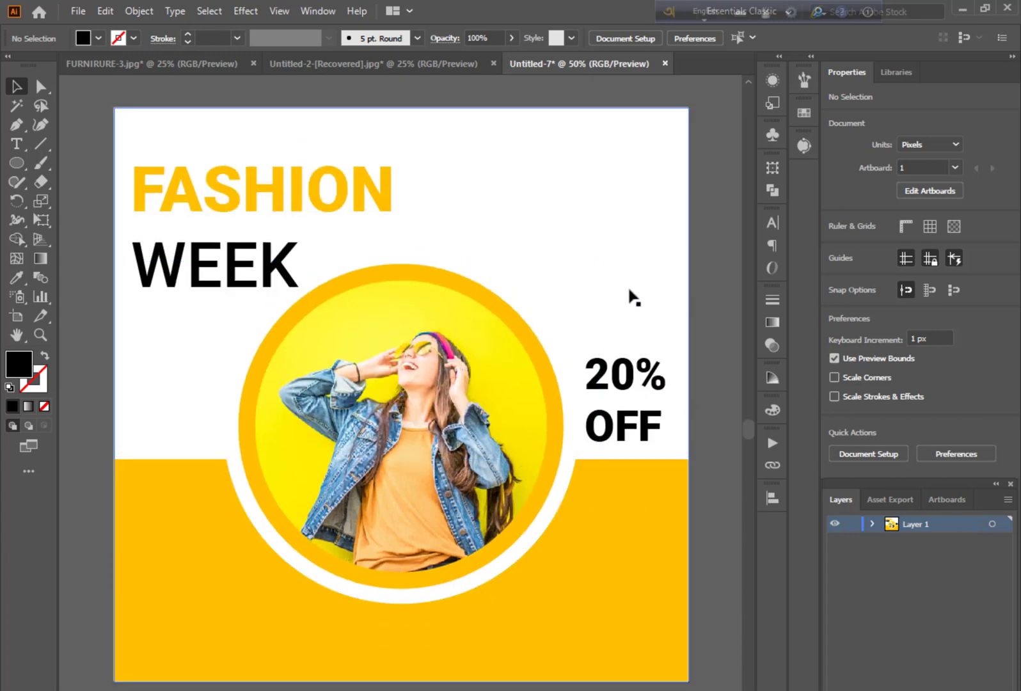
# Add the text LOGO, enlarge it to about 80 pt and place it in the artboard's upper-right corner
pyautogui.press('t')
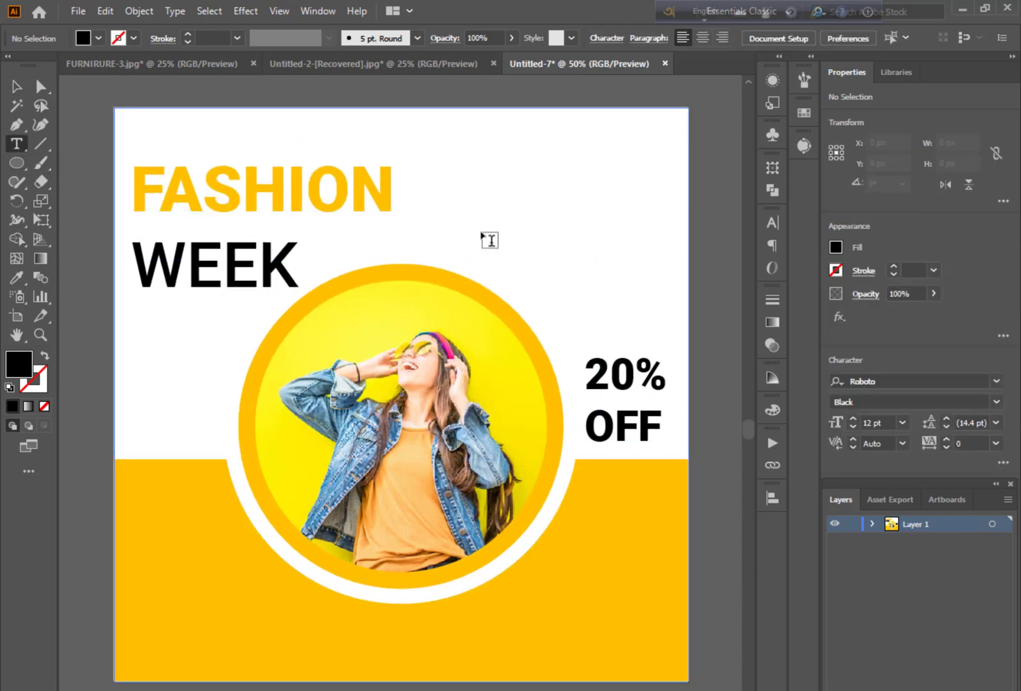
pyautogui.click(552, 207)
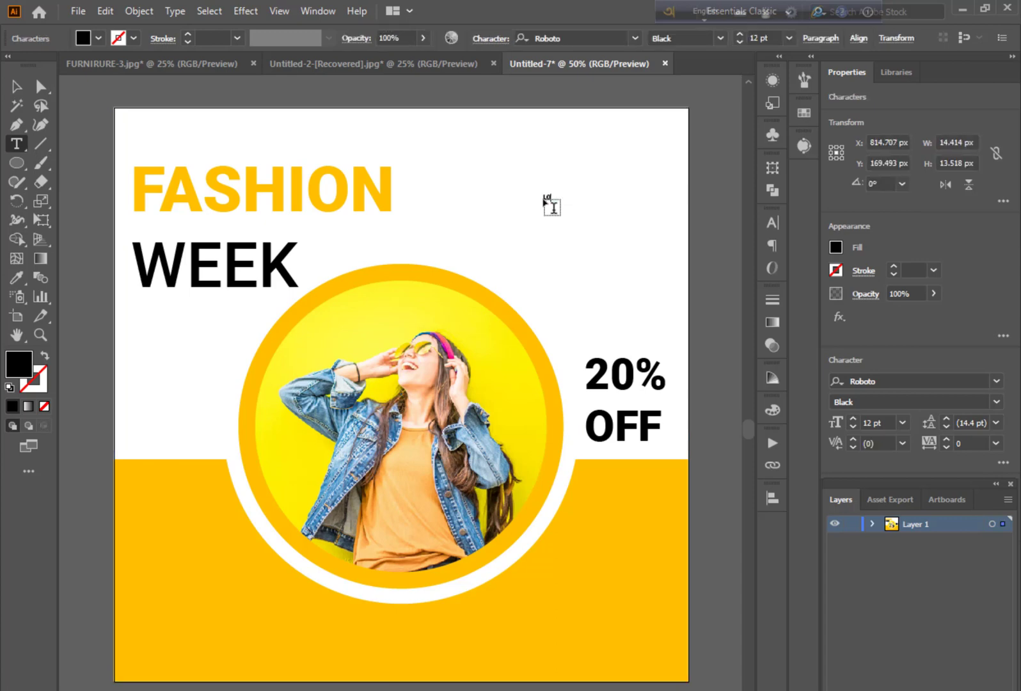
pyautogui.click(16, 87)
pyautogui.moveTo(553, 206); pyautogui.dragTo(620, 140)
pyautogui.click(697, 167)
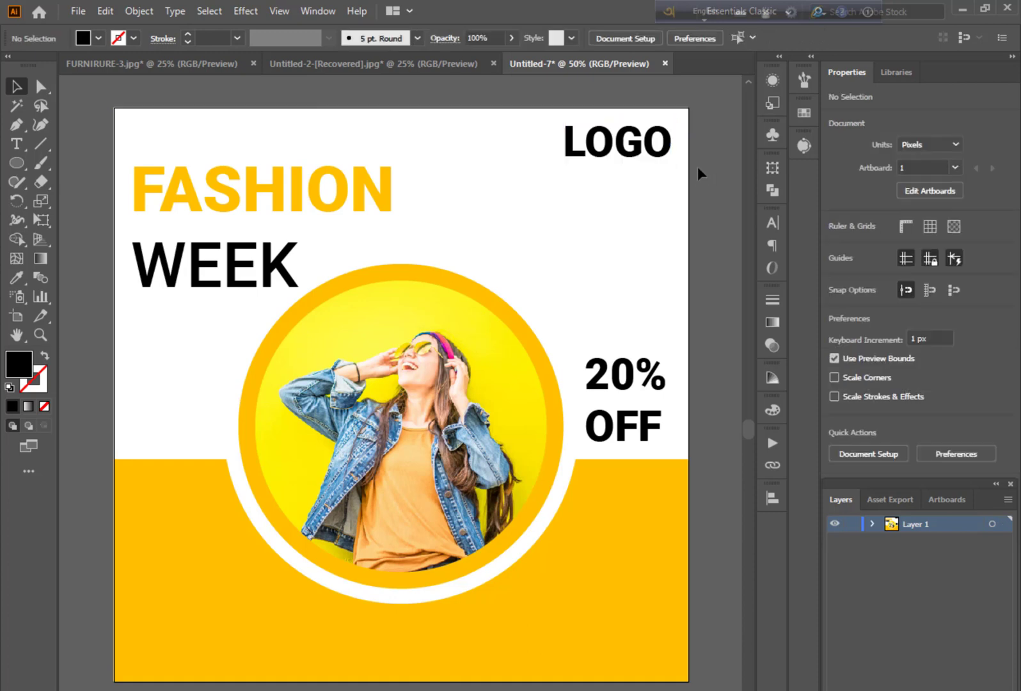
# Colour the letter L of LOGO with the yellow sampled from the lower band
pyautogui.click(605, 140)
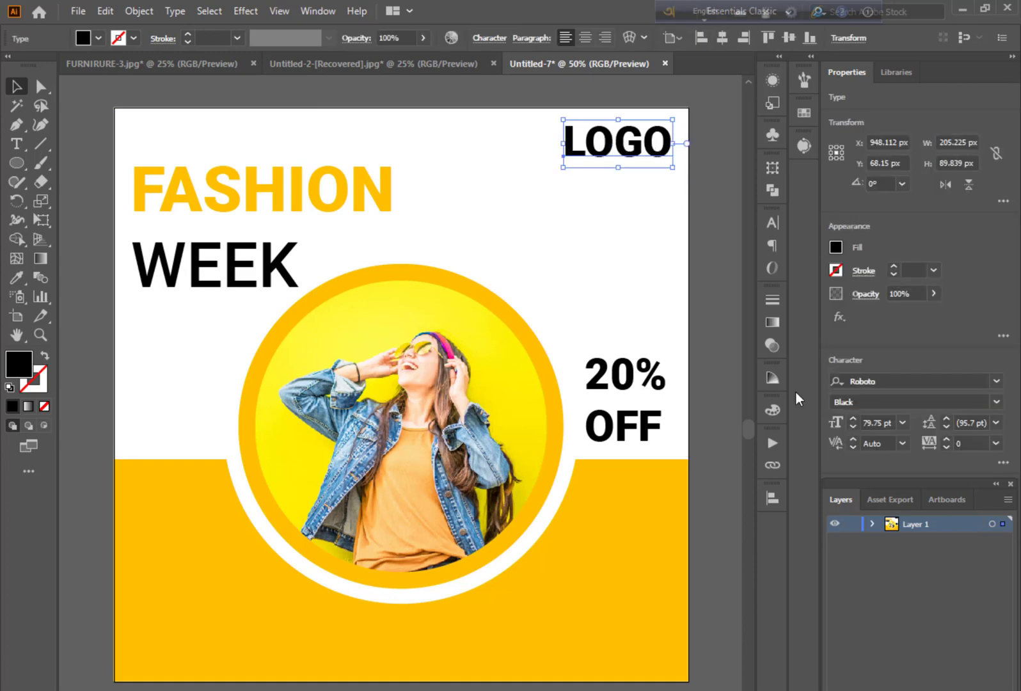
pyautogui.doubleClick(584, 148)
pyautogui.hotkey('shift', 'Left')
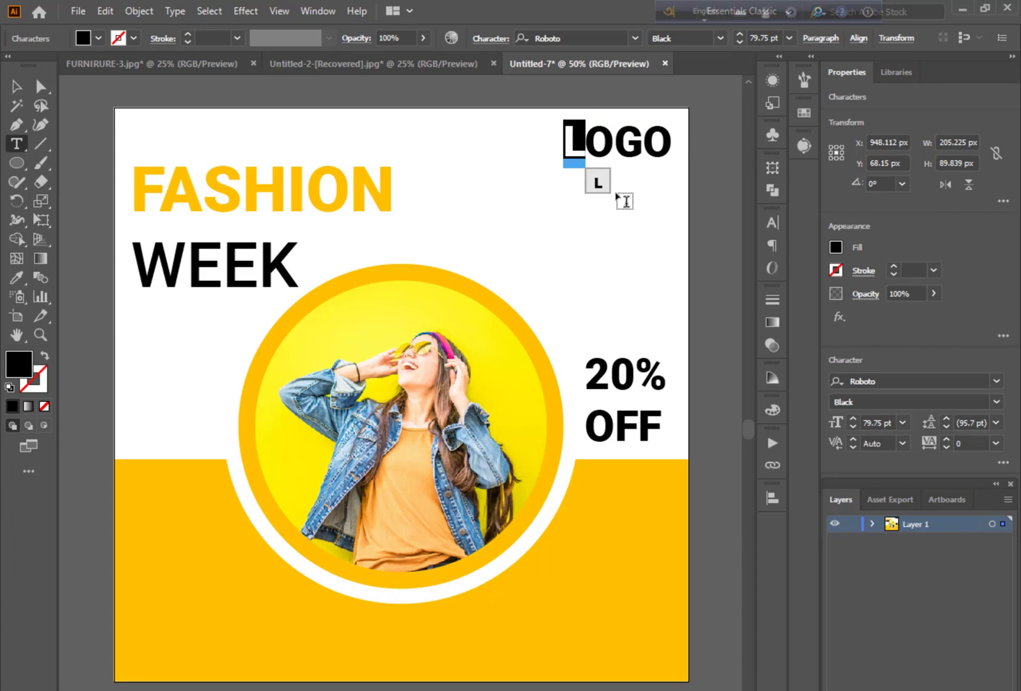
pyautogui.click(17, 277)
pyautogui.click(203, 587)
pyautogui.click(16, 144)
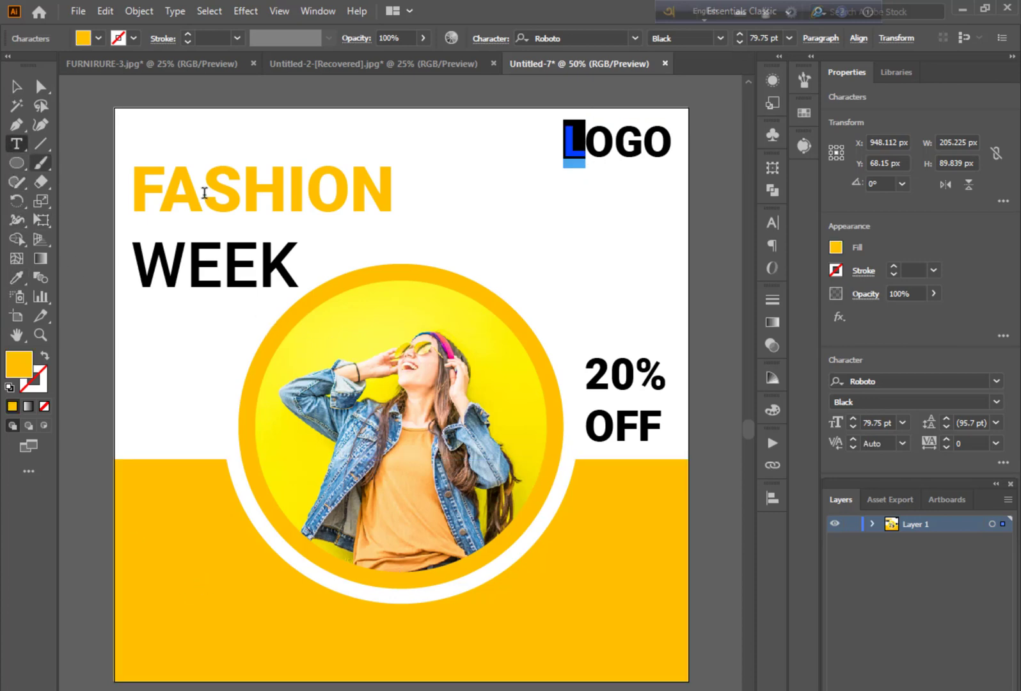
# Colour the letter G of LOGO with the same sampled yellow and deselect the text
pyautogui.click(589, 134)
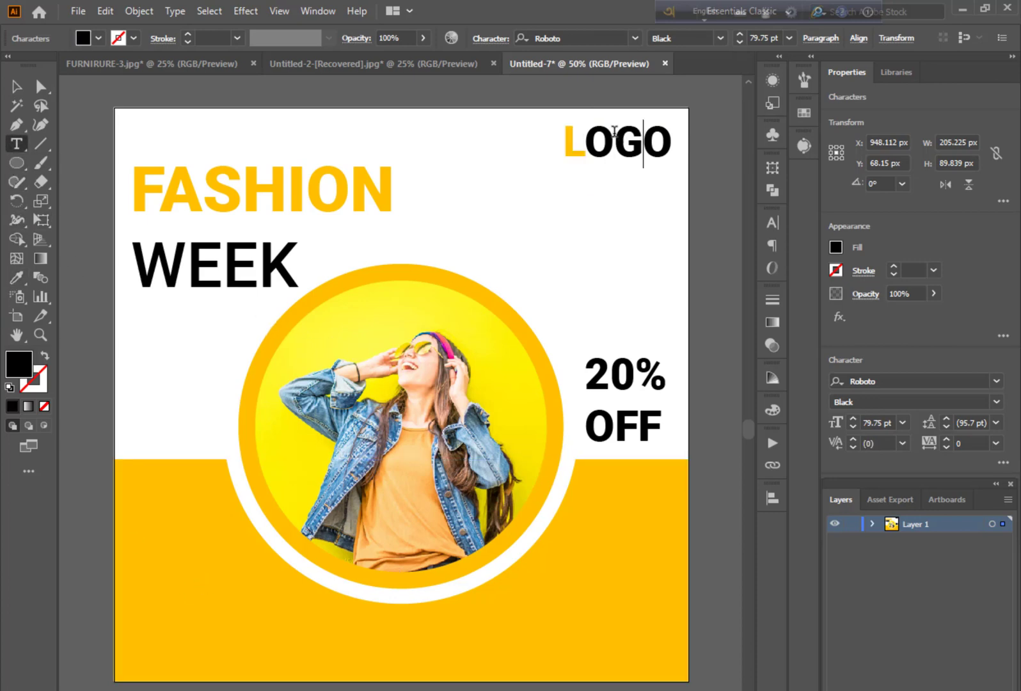
pyautogui.moveTo(614, 131); pyautogui.dragTo(638, 132)
pyautogui.click(17, 277)
pyautogui.click(178, 506)
pyautogui.press('Escape')
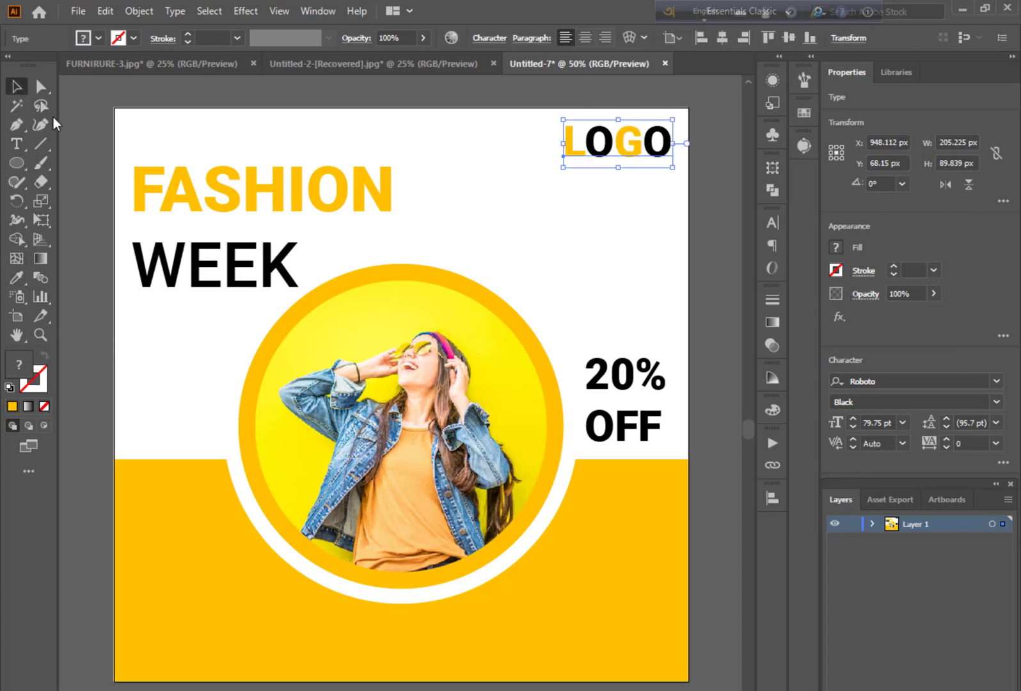
pyautogui.click(98, 150)
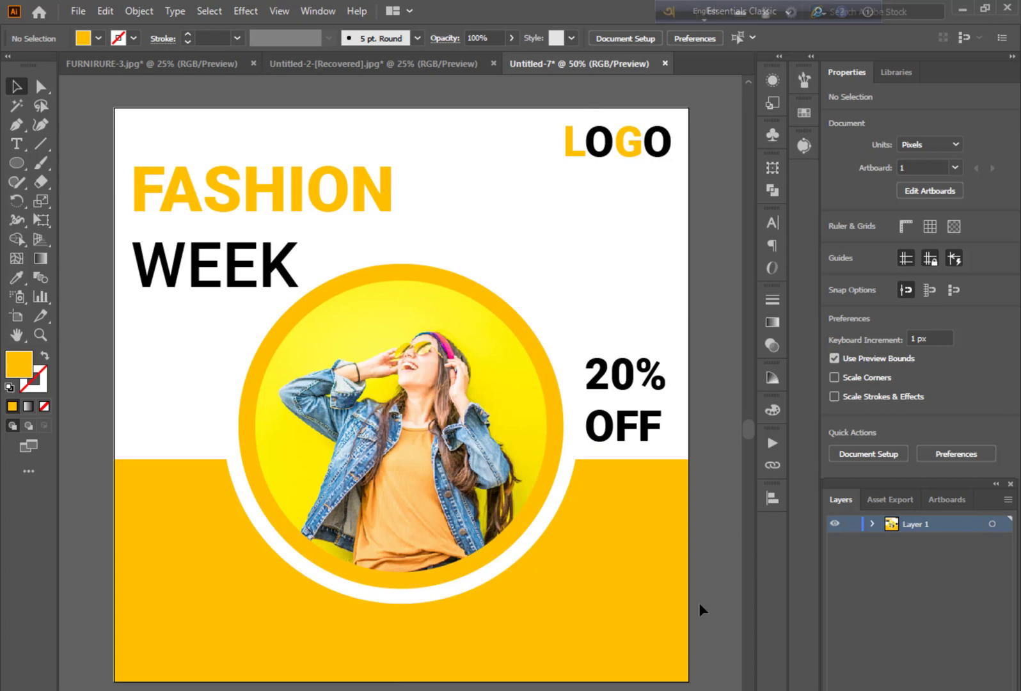
# Draw a rectangle about 249 × 47.5 px in the lower-left area of the yellow band
pyautogui.scroll(-3, 701, 606)
pyautogui.hotkey('ctrl', '+')
pyautogui.hotkey('ctrl', '+')
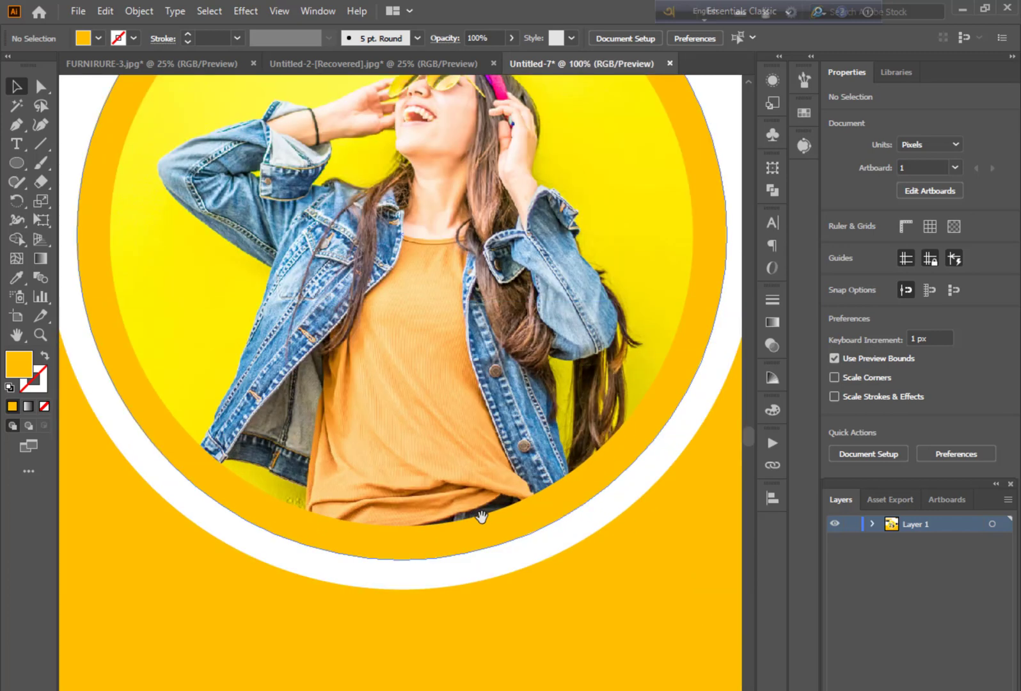
pyautogui.moveTo(482, 518); pyautogui.dragTo(677, 445)
pyautogui.moveTo(431, 540); pyautogui.dragTo(546, 528)
pyautogui.press('t')
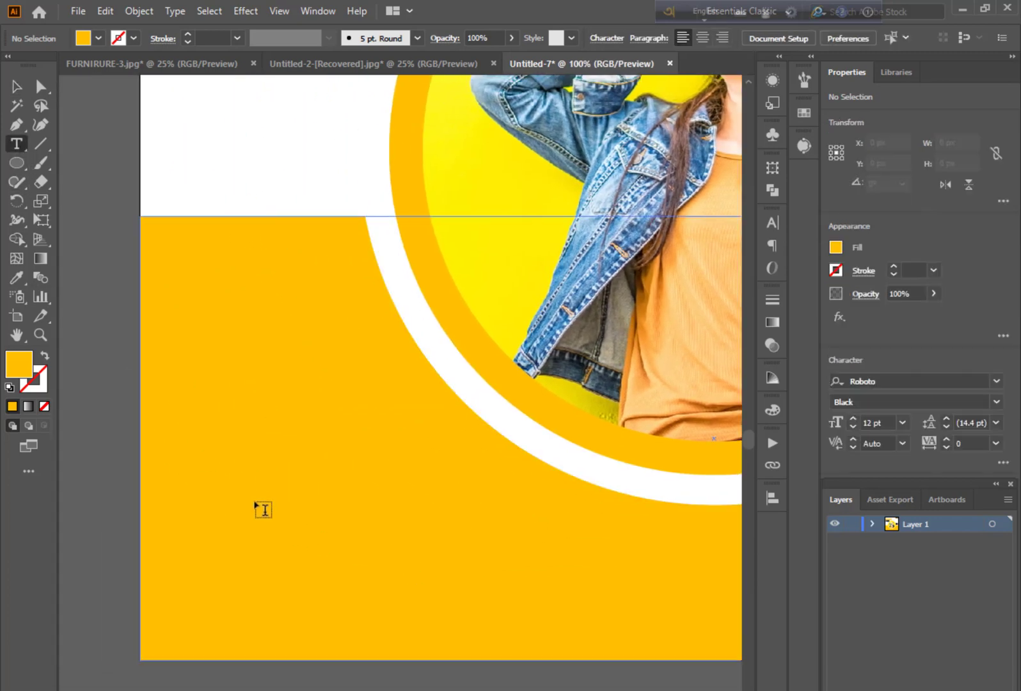
pyautogui.moveTo(17, 163); pyautogui.dragTo(64, 164)
pyautogui.moveTo(192, 474); pyautogui.dragTo(457, 525)
# Fill the new rectangle with white sampled from the artboard's upper background and deselect it
pyautogui.doubleClick(17, 277)
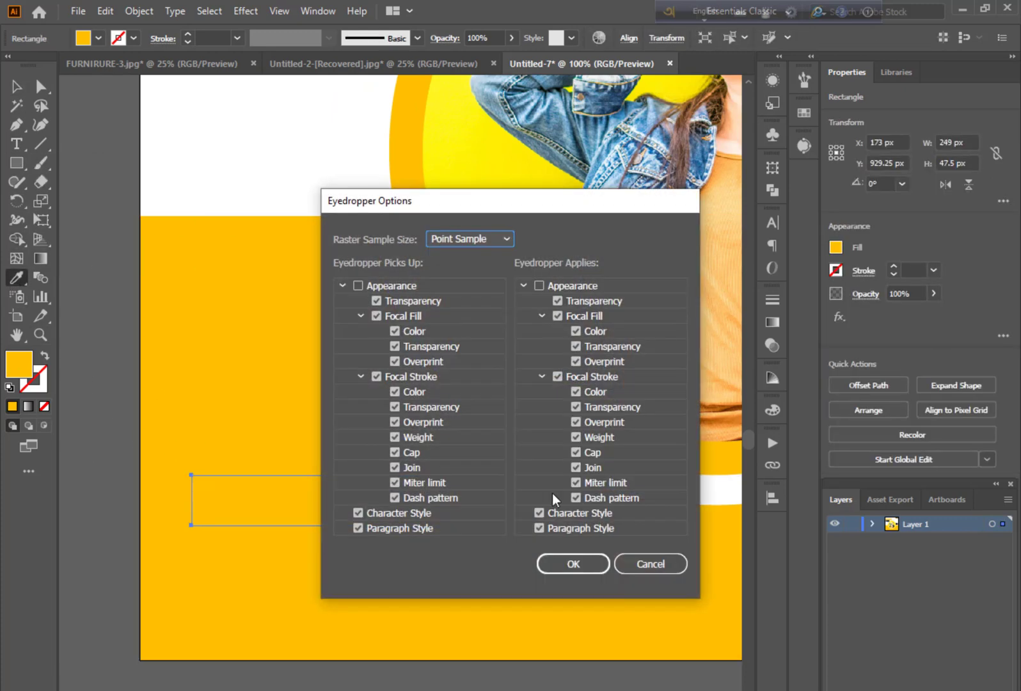
pyautogui.click(575, 561)
pyautogui.click(221, 116)
pyautogui.press('v')
pyautogui.hotkey('ctrl', 'shift', 'a')
# Add the text ORDER NOW on the white rectangle
pyautogui.click(16, 144)
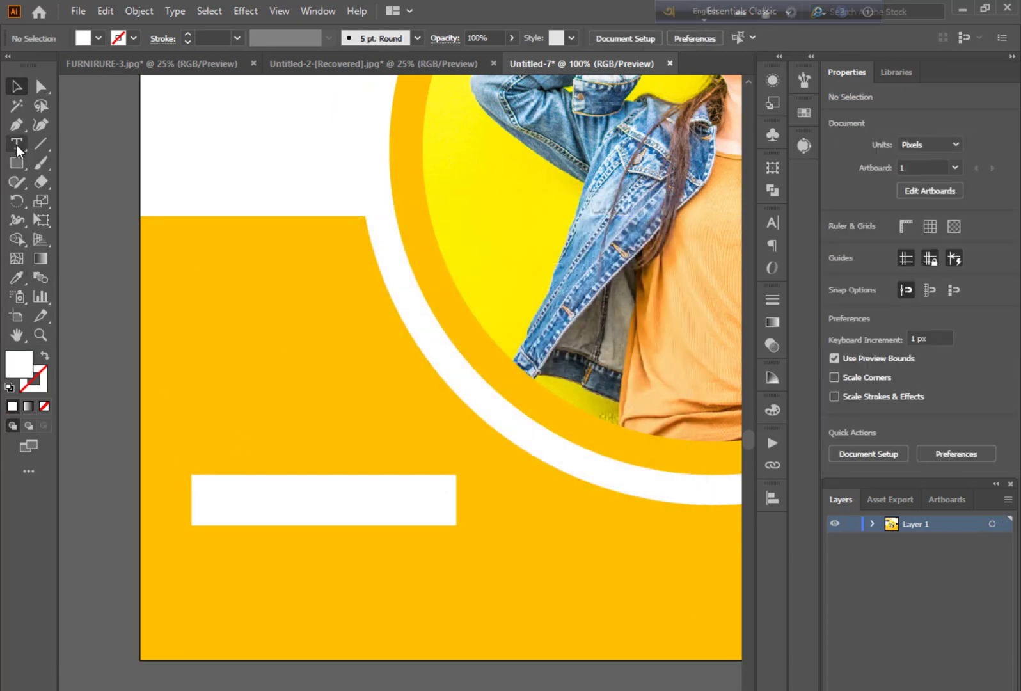
pyautogui.click(264, 498)
pyautogui.write('ORDER')
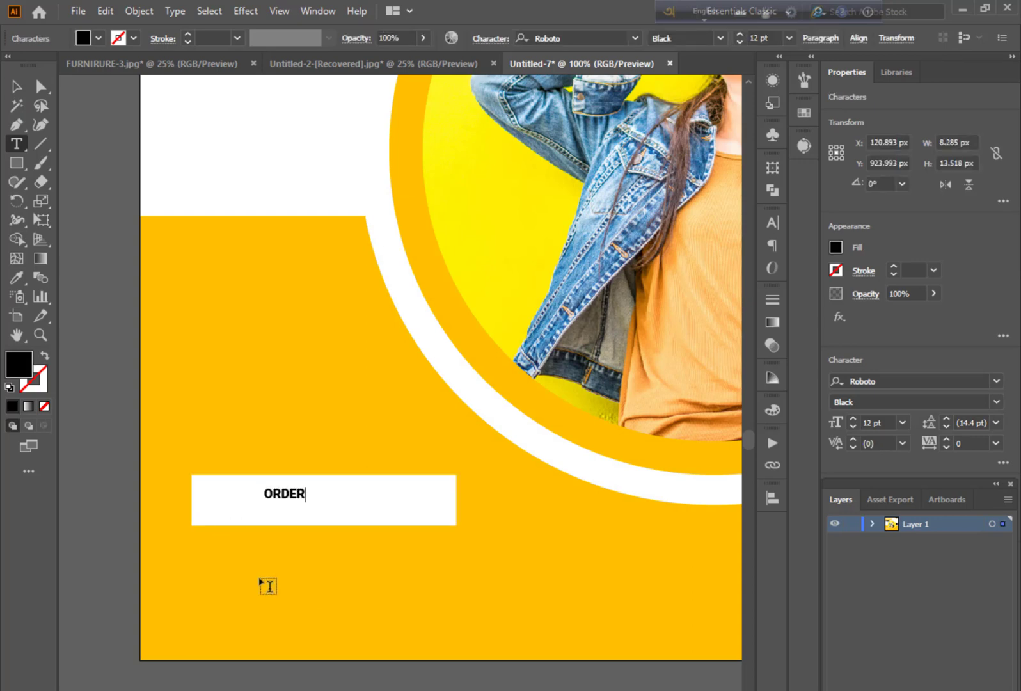
pyautogui.write(' NOW')
pyautogui.press('Escape')
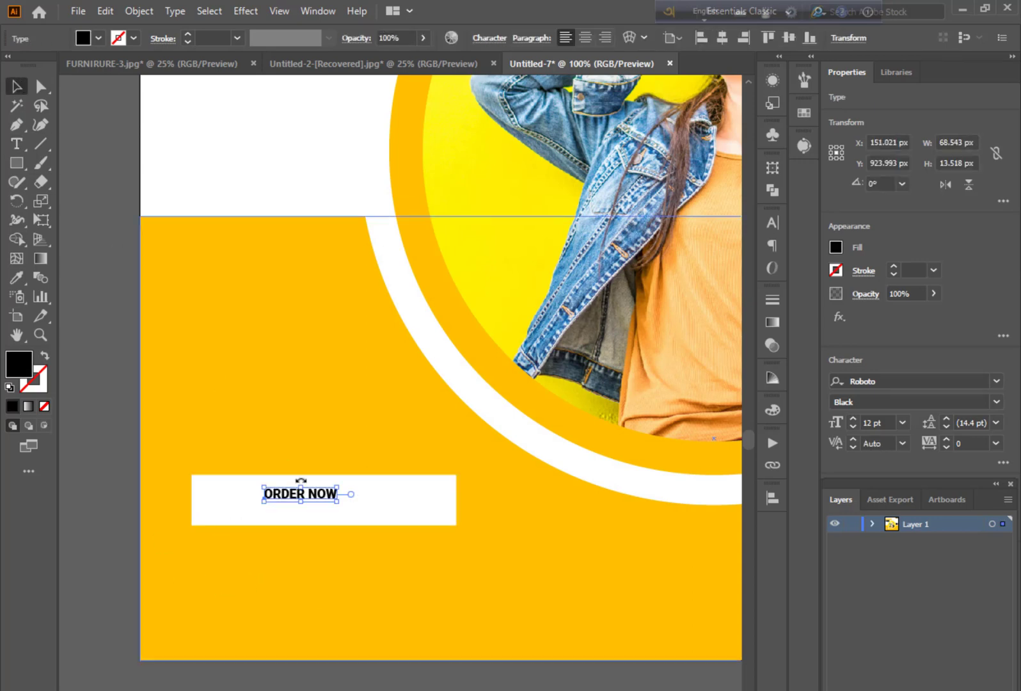
# Enlarge the ORDER NOW text to about 37 pt and centre it within the white rectangle
pyautogui.moveTo(343, 500)
pyautogui.mouseDown()
pyautogui.moveTo(413, 531)
pyautogui.moveTo(358, 507)
pyautogui.mouseUp()
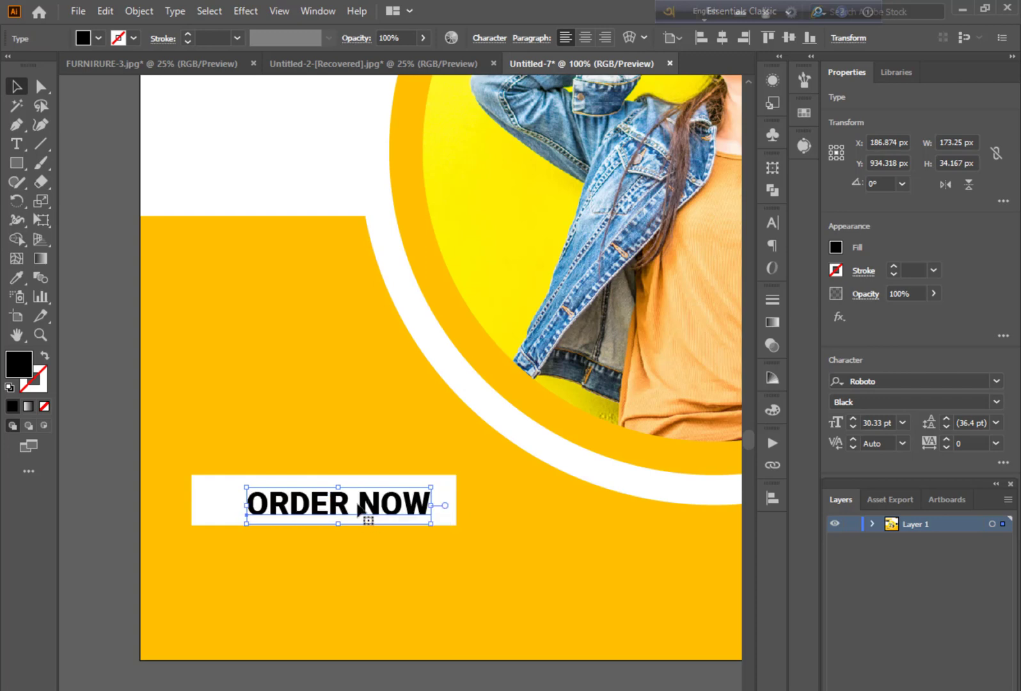
pyautogui.press('Up')
pyautogui.press('Up')
pyautogui.press('Up')
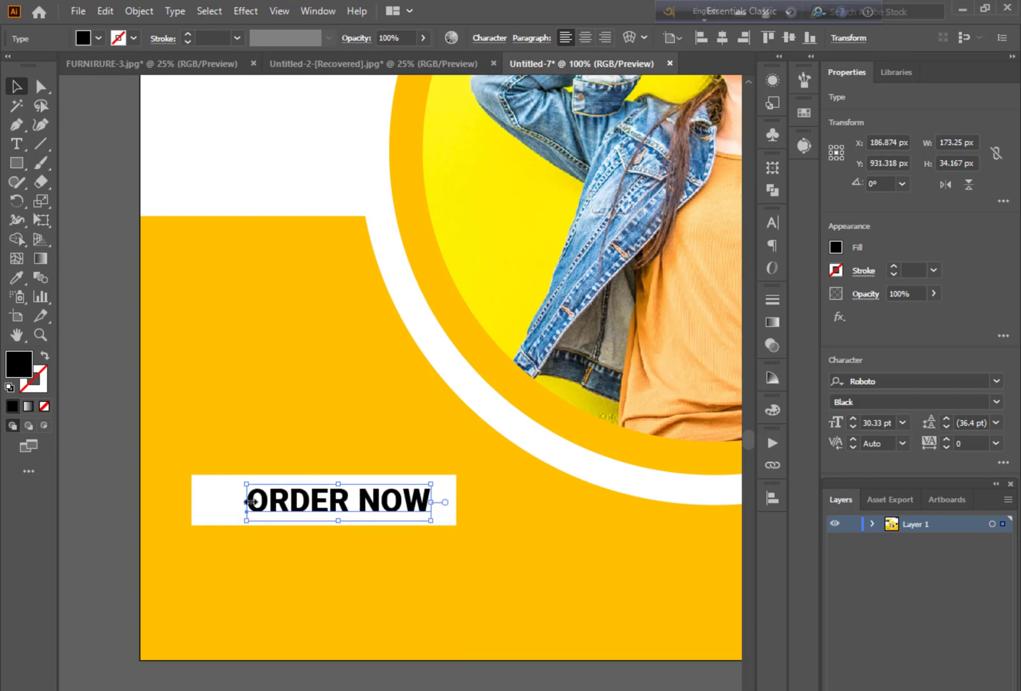
pyautogui.moveTo(247, 502); pyautogui.dragTo(204, 503)
pyautogui.moveTo(317, 505); pyautogui.dragTo(313, 587)
pyautogui.click(128, 485)
pyautogui.doubleClick(439, 565)
pyautogui.press('BackSpace')
pyautogui.press('BackSpace')
pyautogui.press('BackSpace')
pyautogui.press('BackSpace')
pyautogui.press('BackSpace')
pyautogui.press('BackSpace')
pyautogui.press('BackSpace')
pyautogui.press('BackSpace')
pyautogui.press('BackSpace')
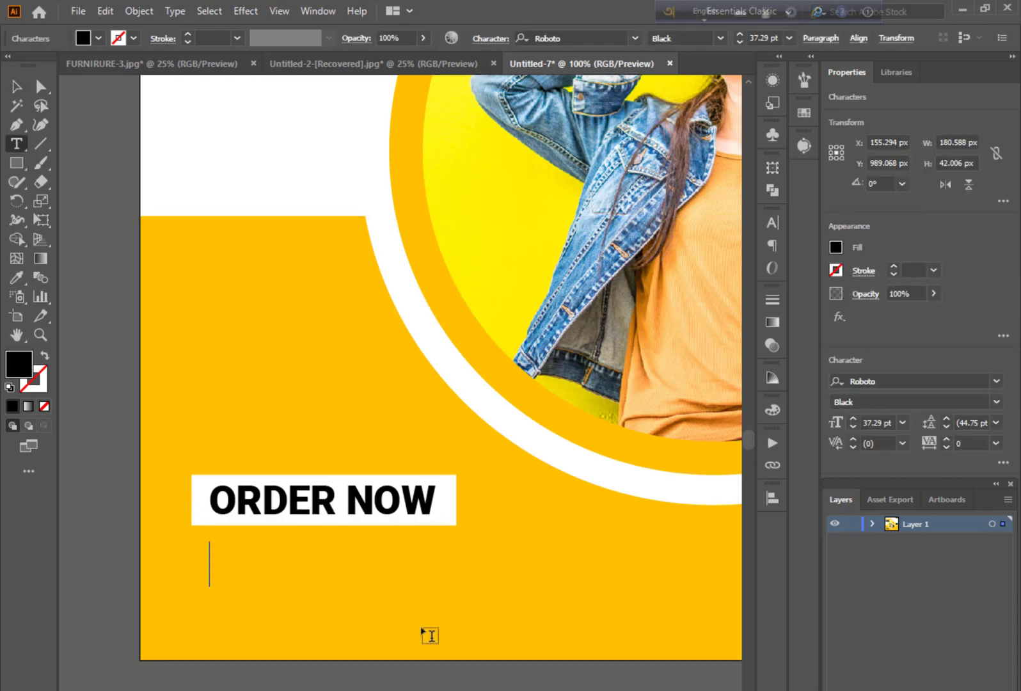
pyautogui.write('www.website.com')
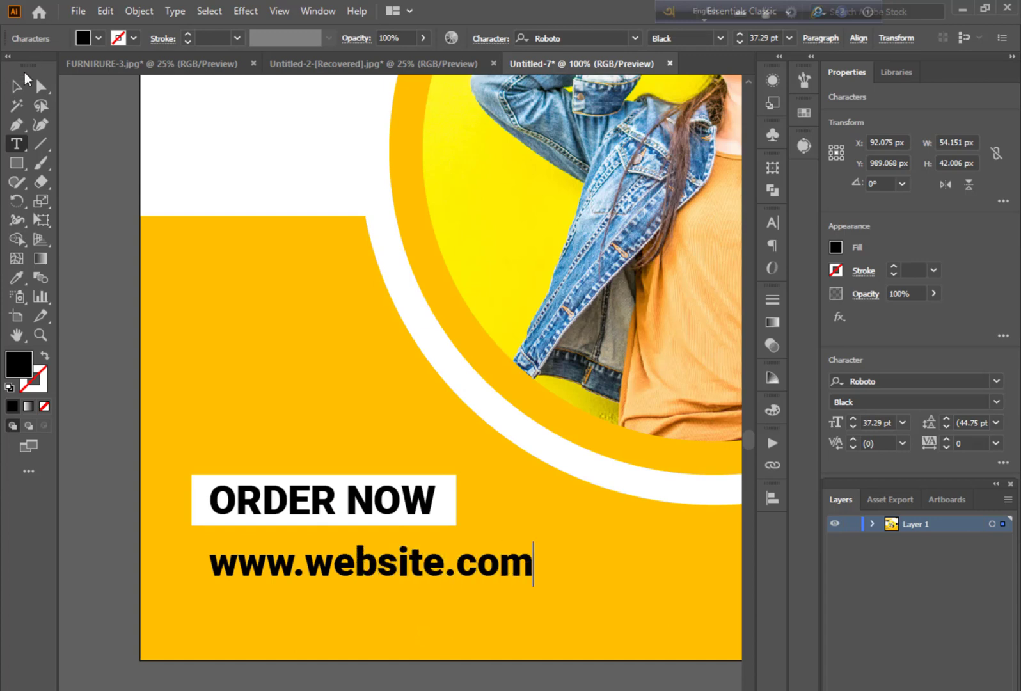
# Align the website text with the white rectangle's left edge and deselect it
pyautogui.click(18, 86)
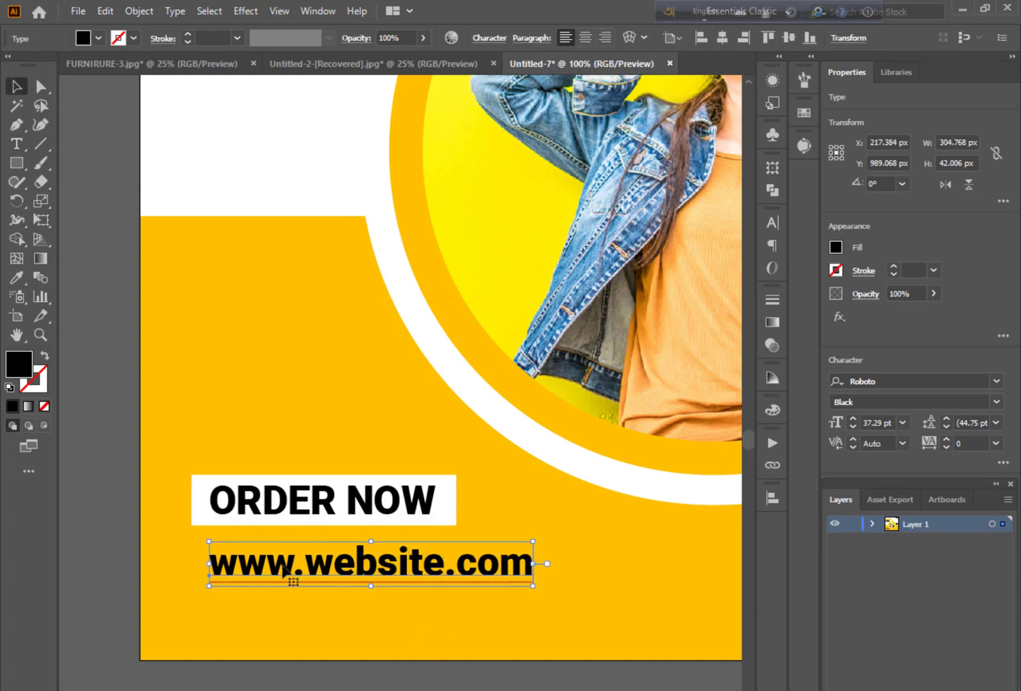
pyautogui.moveTo(281, 566); pyautogui.dragTo(262, 566)
pyautogui.click(441, 669)
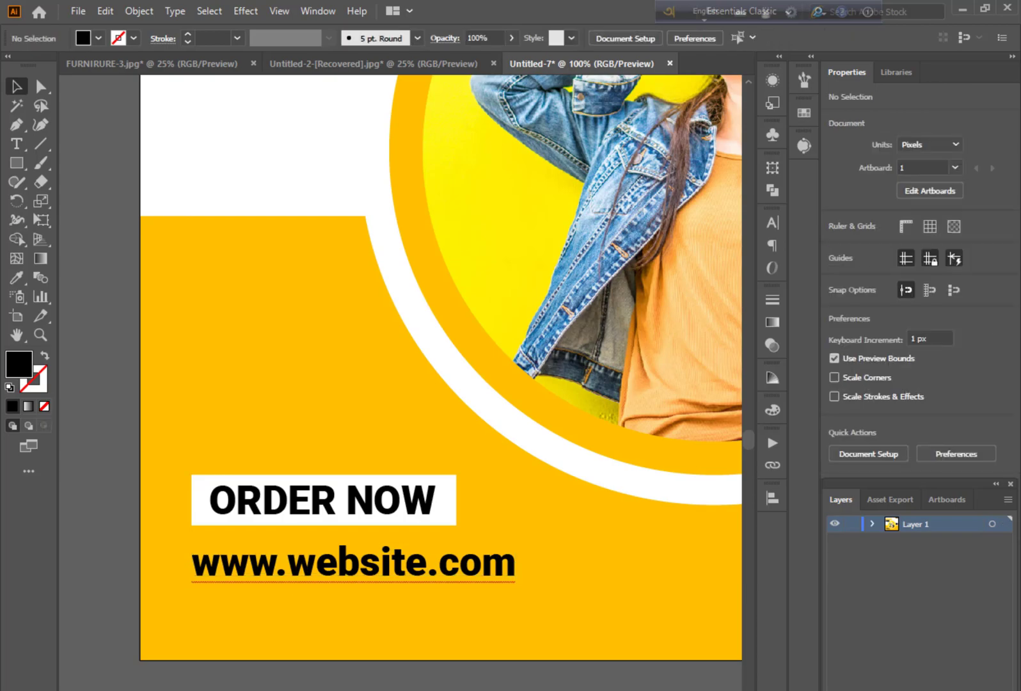
pyautogui.hotkey('ctrl', '-')
pyautogui.hotkey('ctrl', '-')
pyautogui.hotkey('ctrl', '-')
pyautogui.hotkey('ctrl', '-')
pyautogui.hotkey('ctrl', '+')
pyautogui.moveTo(440, 660); pyautogui.dragTo(367, 690)
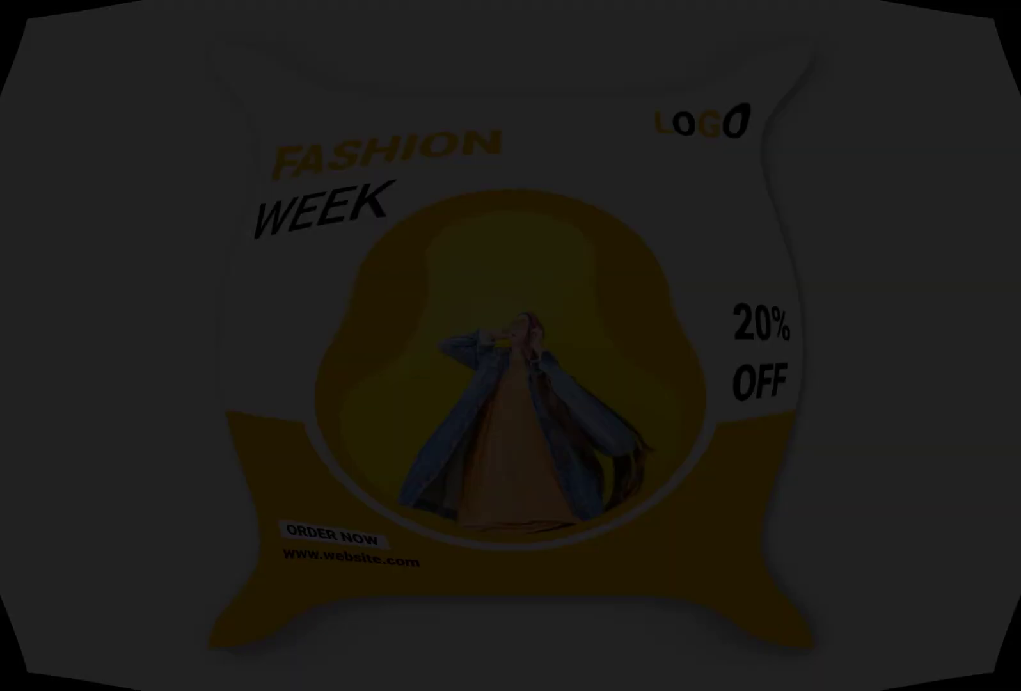